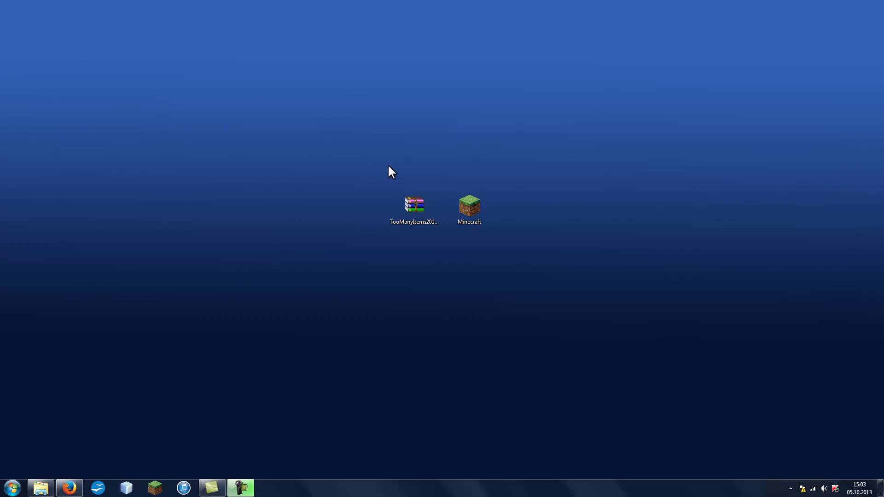
# Open the Minecraft launcher to check which game version is ready to play, and close it.
pyautogui.moveTo(367, 164); pyautogui.dragTo(379, 187)
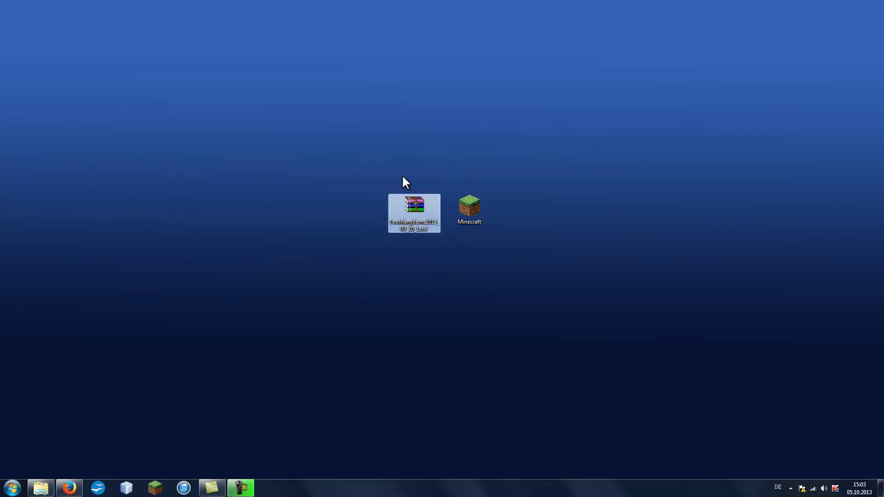
pyautogui.doubleClick(474, 212)
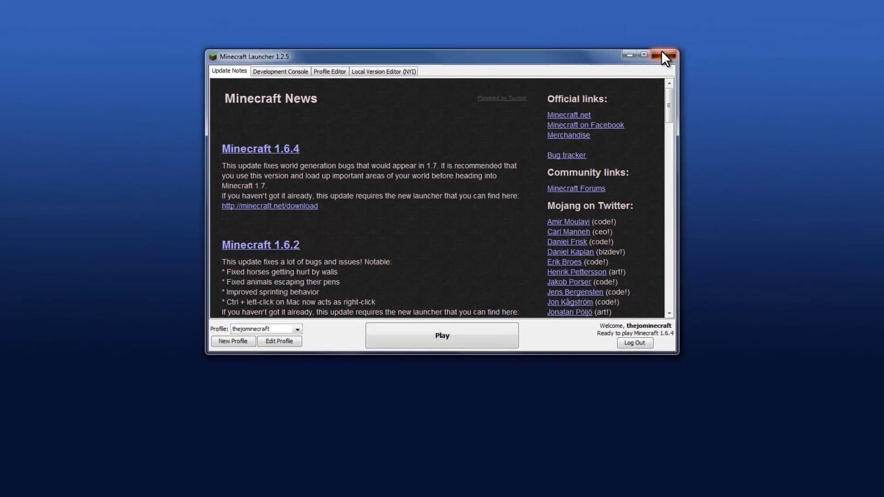
pyautogui.click(663, 54)
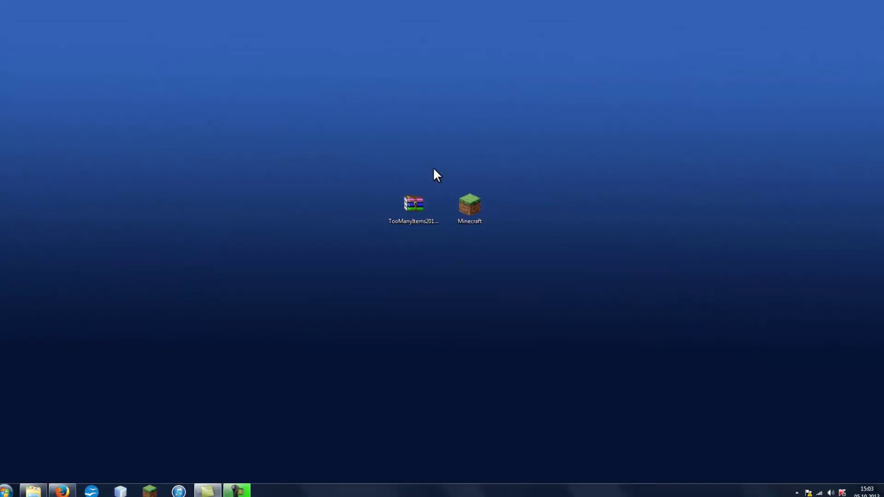
# Open the TooManyItems archive from the desktop, examine the mod files it contains, and close it.
pyautogui.click(419, 207)
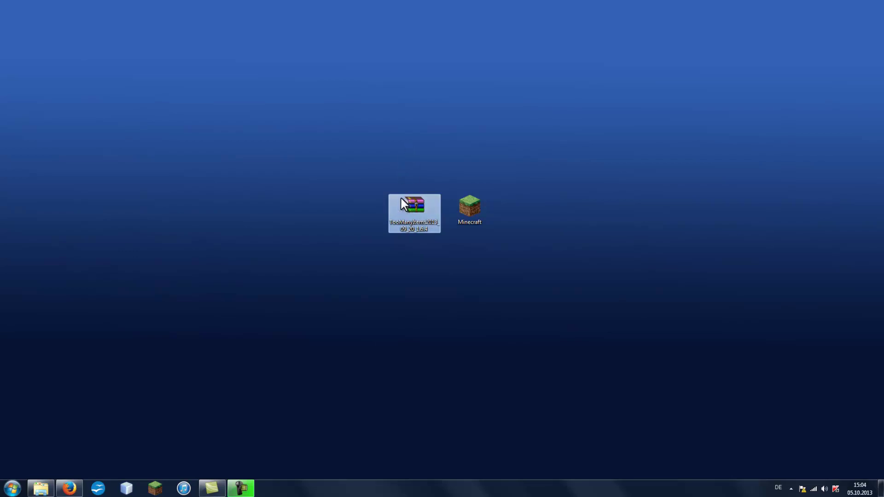
pyautogui.moveTo(419, 217)
pyautogui.mouseDown()
pyautogui.moveTo(397, 159)
pyautogui.moveTo(414, 204)
pyautogui.mouseUp()
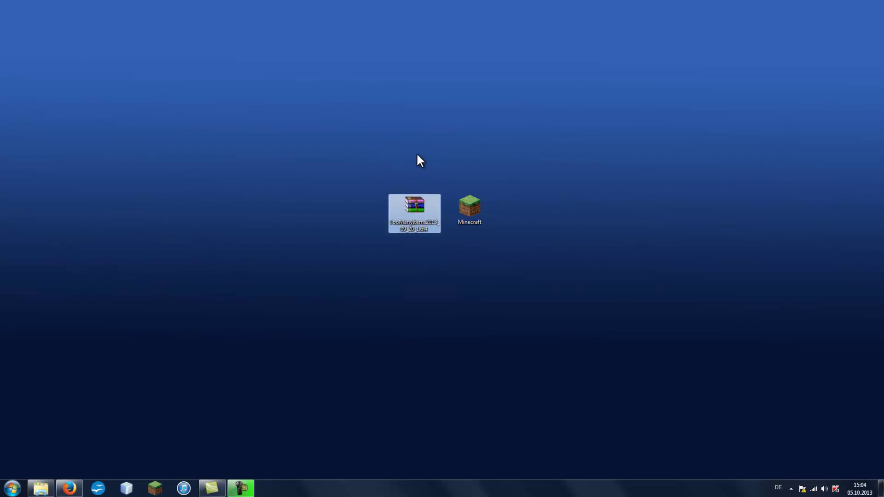
pyautogui.click(411, 203)
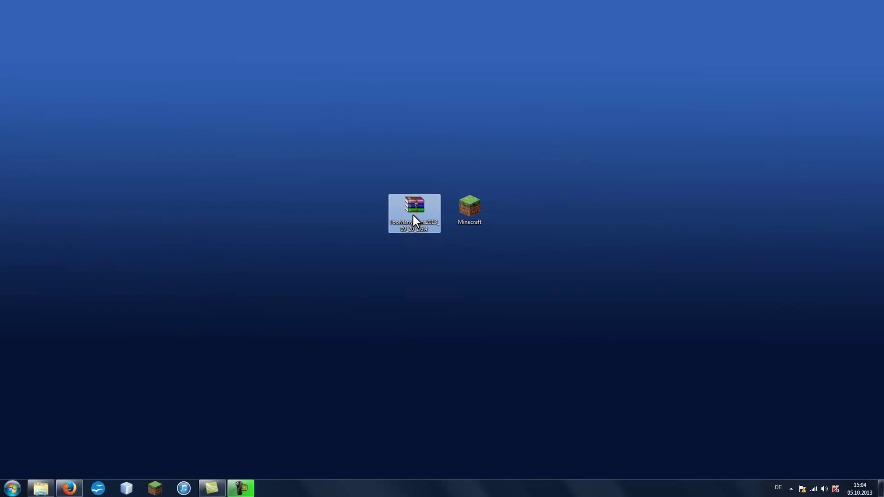
pyautogui.doubleClick(413, 215)
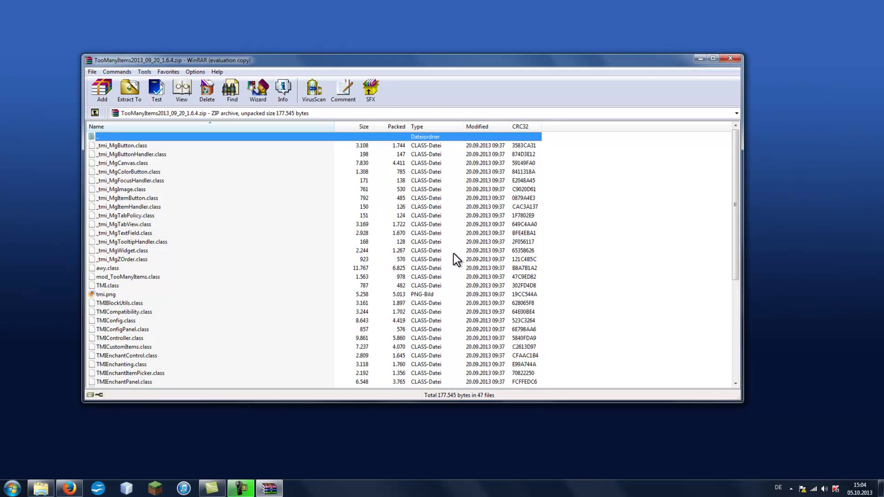
pyautogui.moveTo(355, 59); pyautogui.dragTo(449, 1)
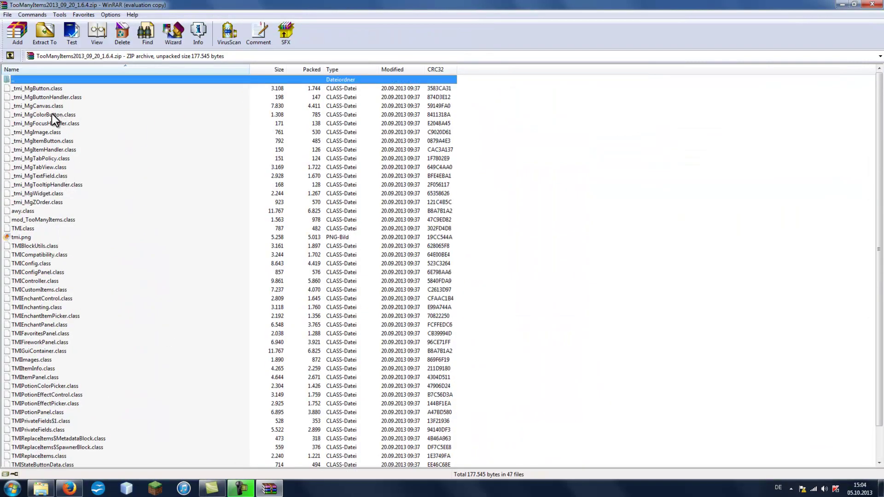
pyautogui.click(872, 4)
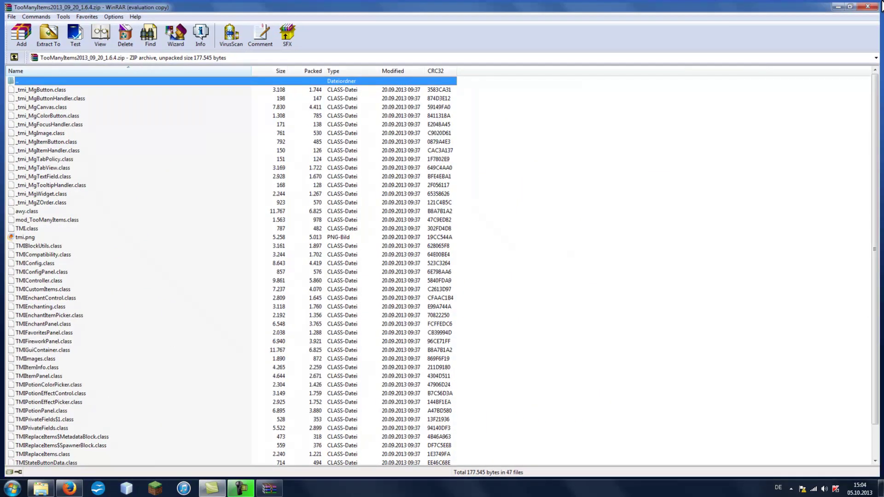
# Open the roaming application data folder by running %appdata%.
pyautogui.press('super+r')
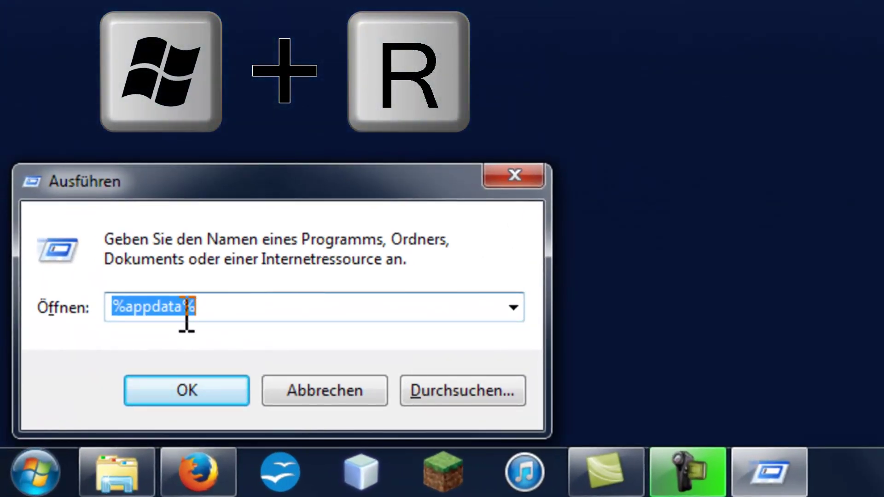
pyautogui.press('BackSpace')
pyautogui.write('%app')
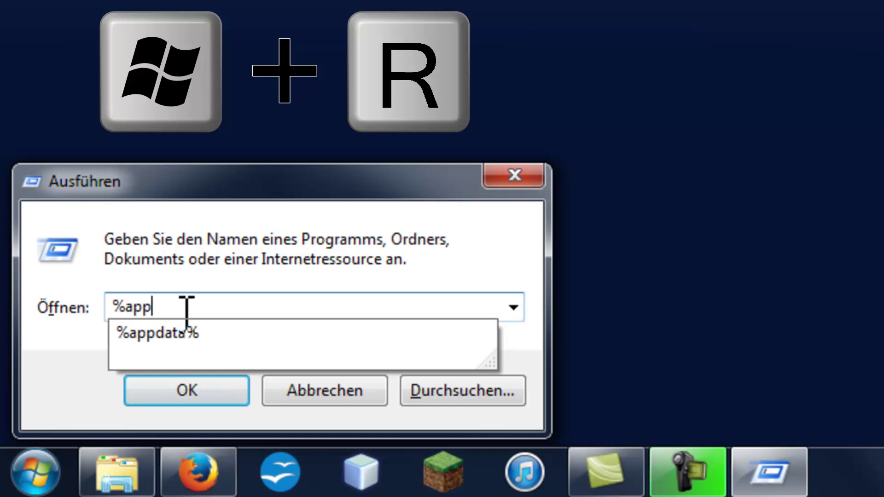
pyautogui.write('data%')
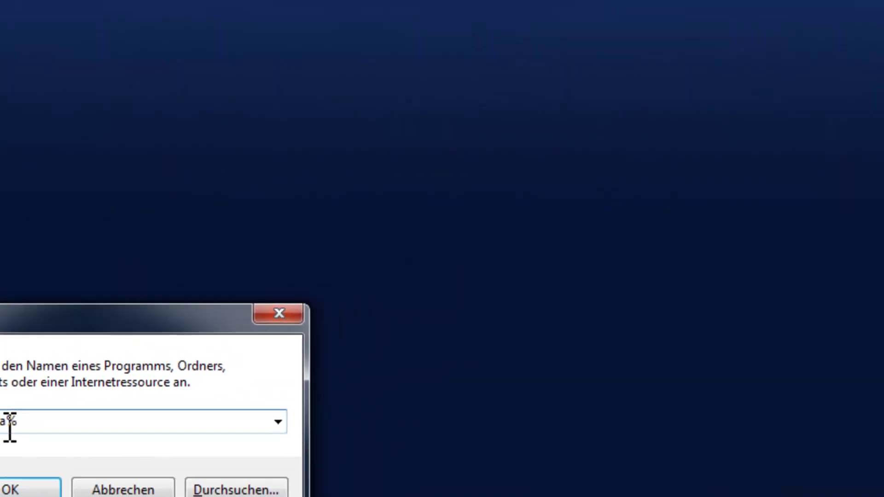
pyautogui.press('Return')
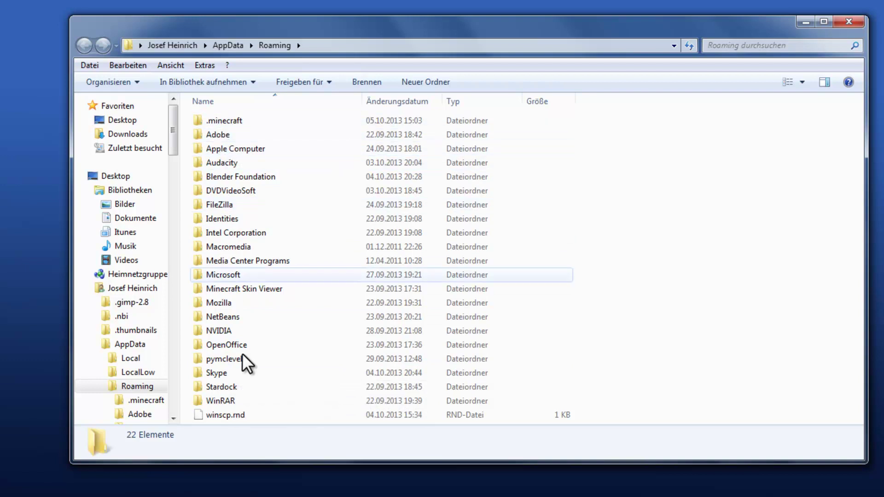
# Go to the versions folder inside .minecraft and show its folders as large icons.
pyautogui.doubleClick(234, 115)
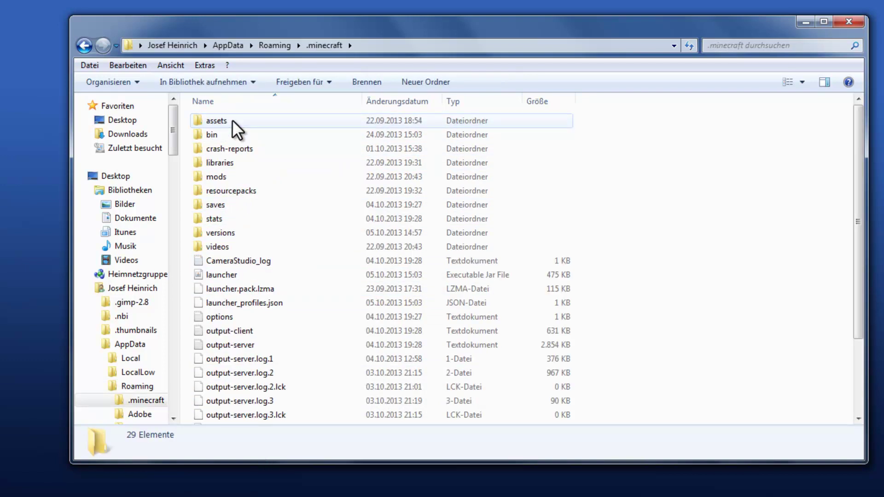
pyautogui.click(220, 204)
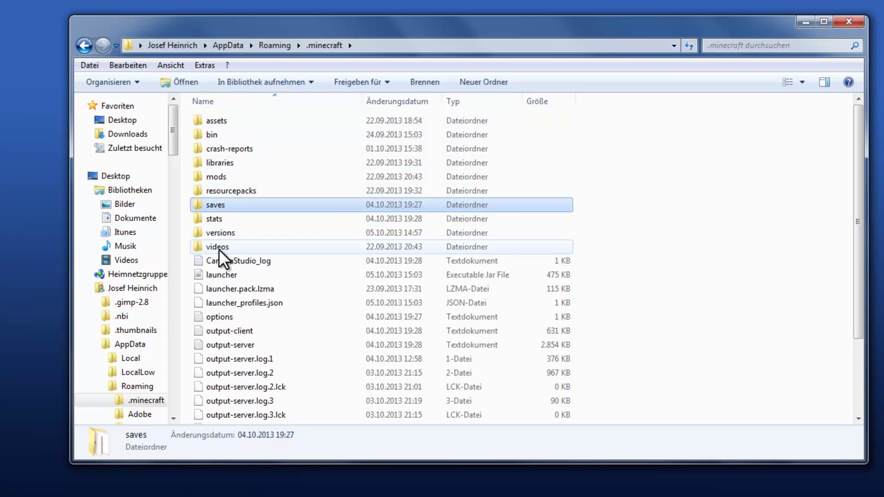
pyautogui.doubleClick(214, 233)
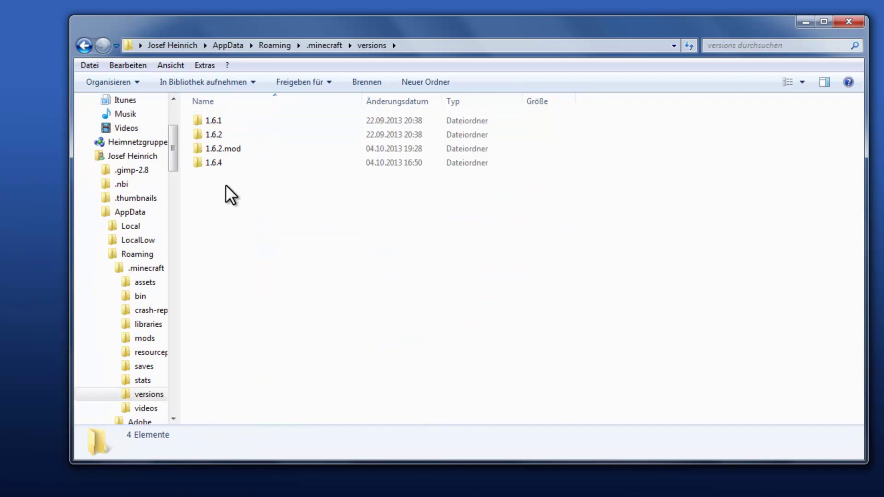
pyautogui.keyDown('ctrl'); pyautogui.scroll(6, 250, 195); pyautogui.keyUp('ctrl')
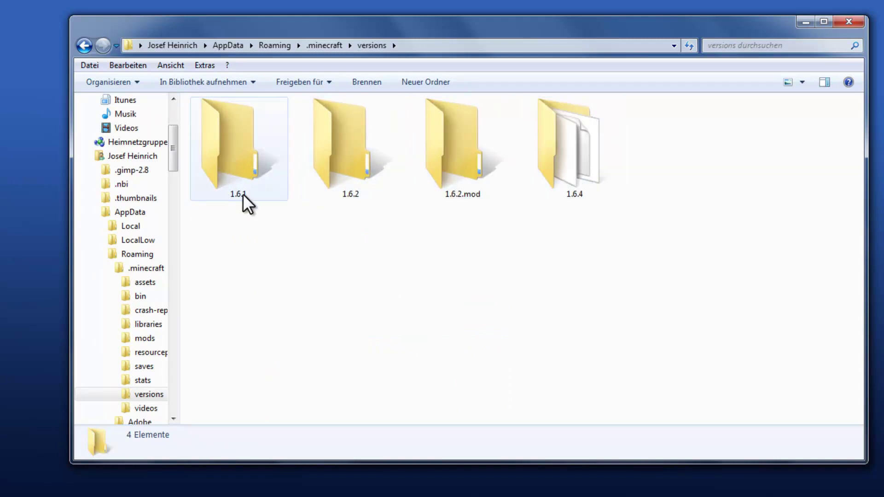
# Duplicate the 1.6.4 folder within the versions folder.
pyautogui.click(573, 203)
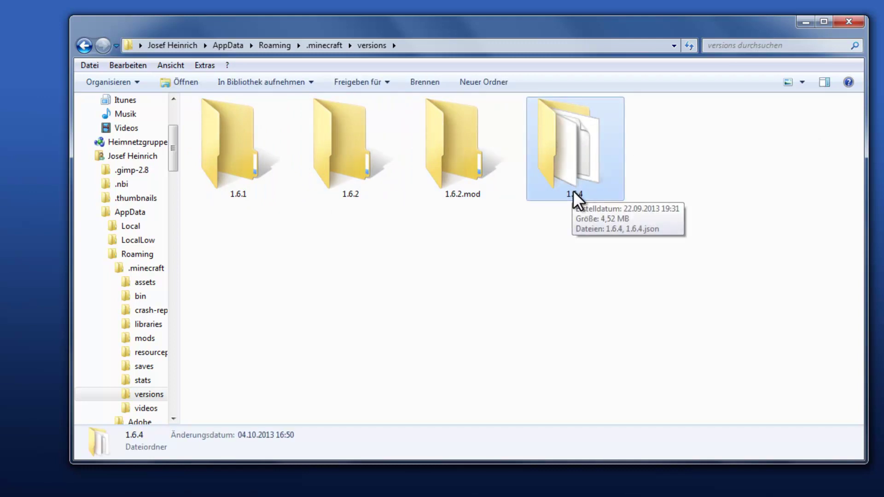
pyautogui.rightClick(565, 138)
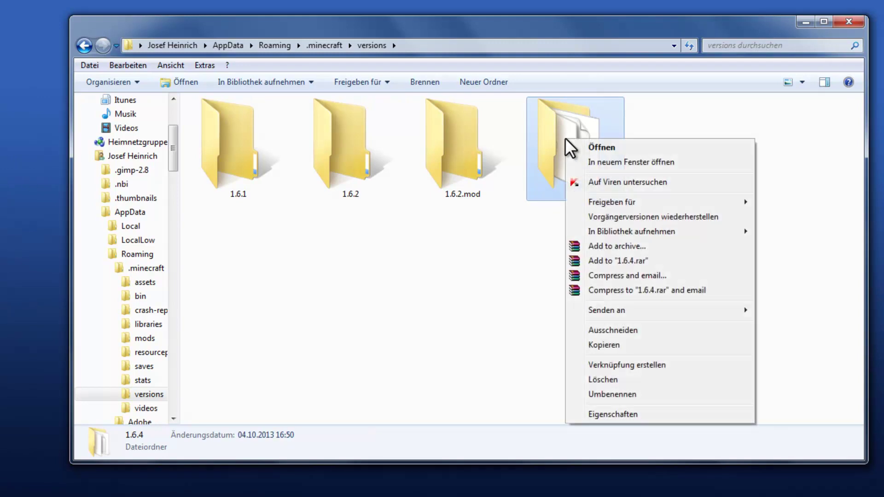
pyautogui.click(596, 343)
pyautogui.click(733, 248)
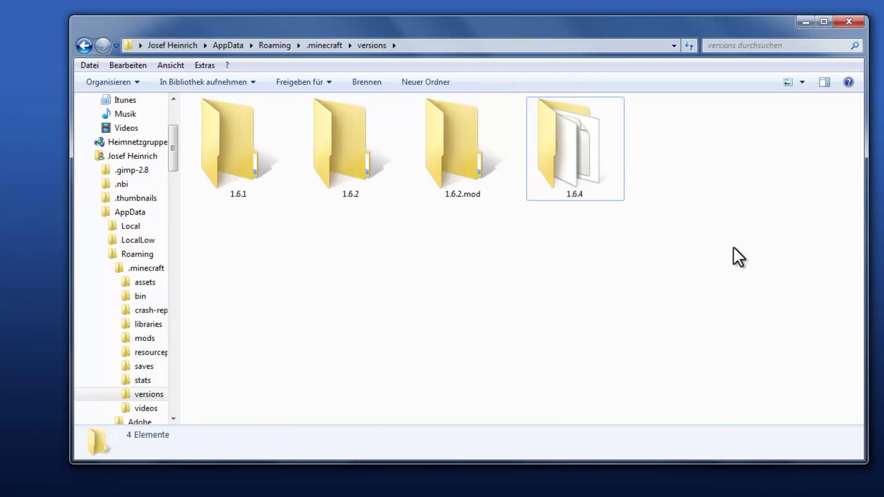
pyautogui.rightClick(538, 282)
pyautogui.click(592, 372)
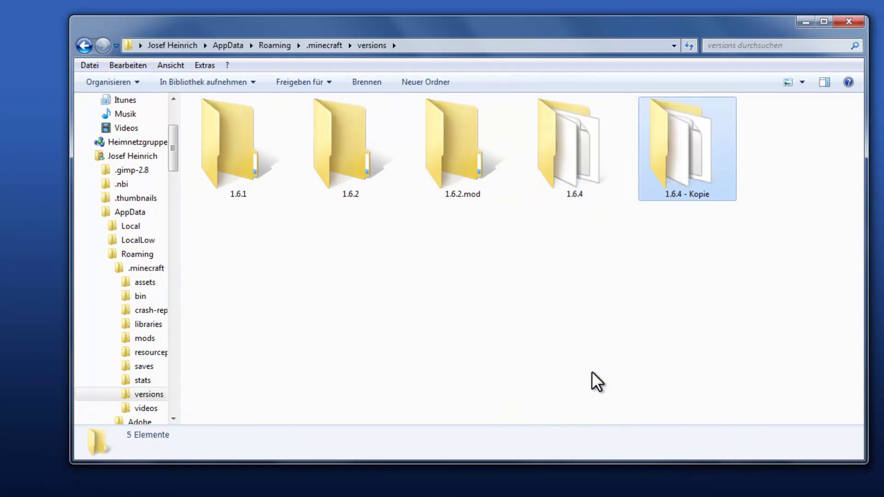
# Rename the copied 1.6.4 folder as 1.6.4_mod.
pyautogui.rightClick(690, 173)
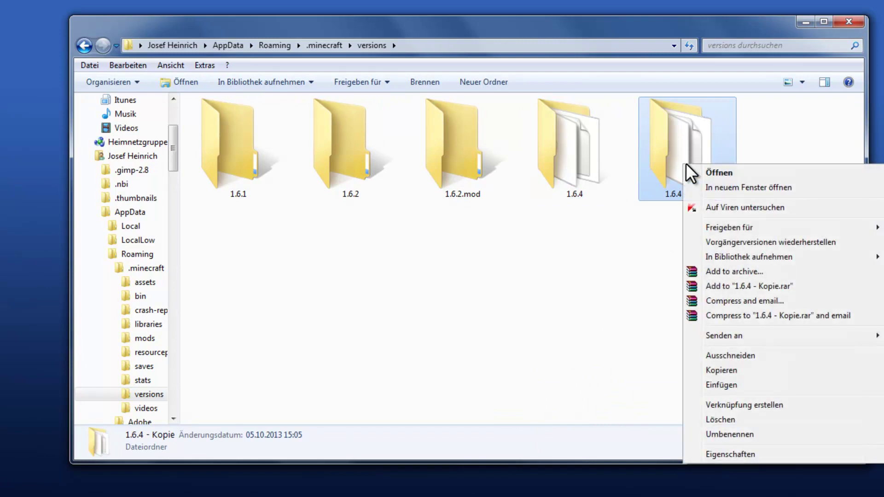
pyautogui.click(677, 145)
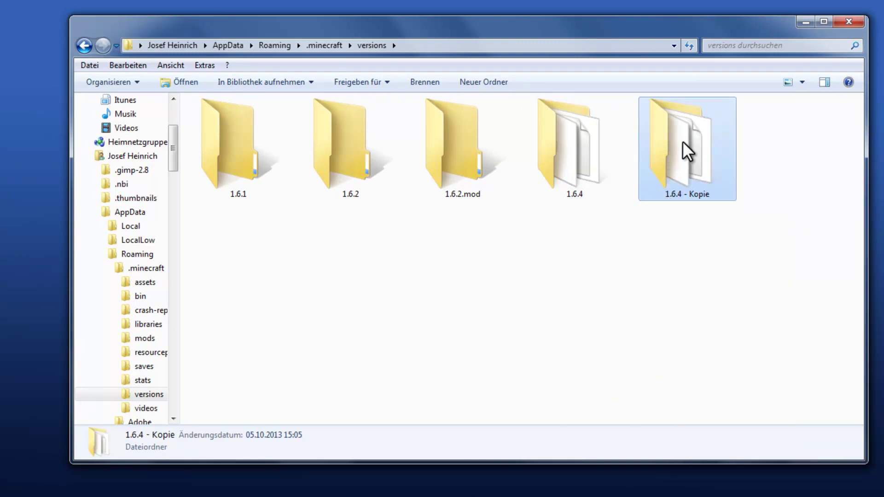
pyautogui.press('F2')
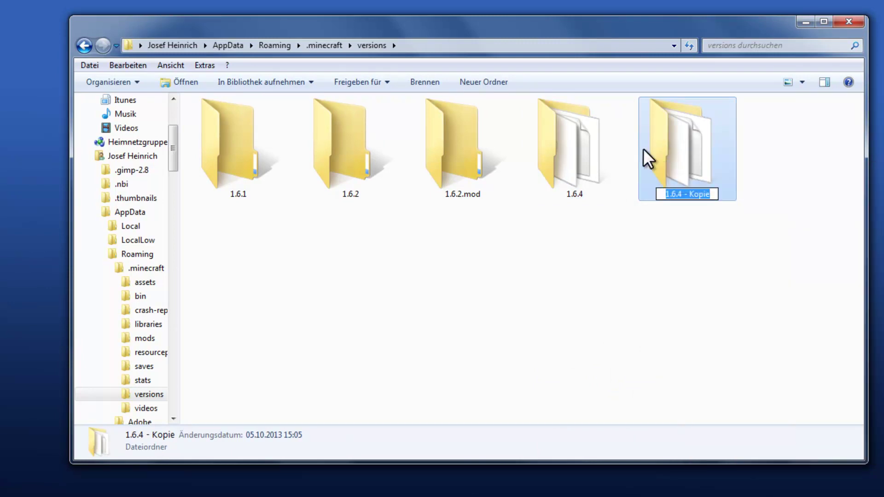
pyautogui.write('1.6.4')
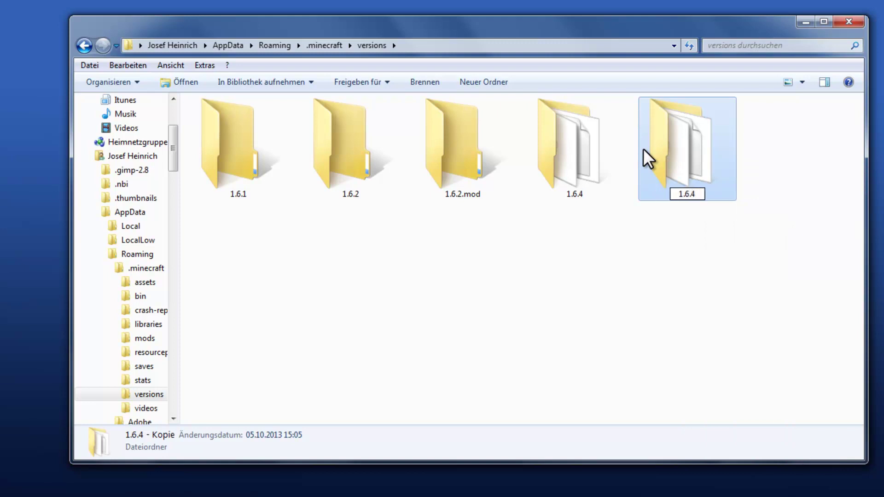
pyautogui.write(' _mod')
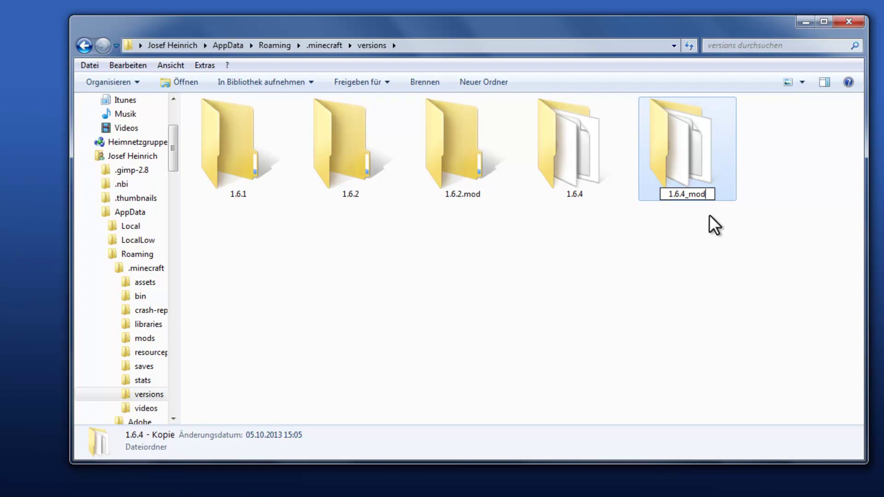
pyautogui.click(665, 233)
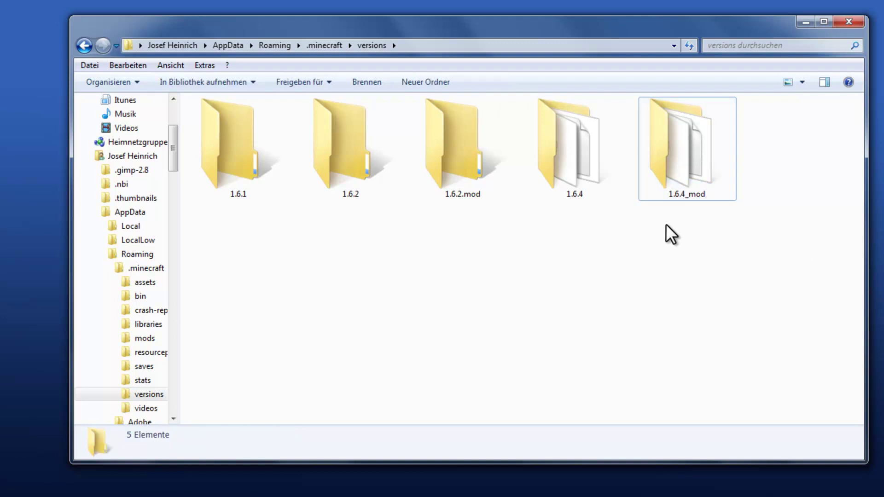
pyautogui.doubleClick(696, 151)
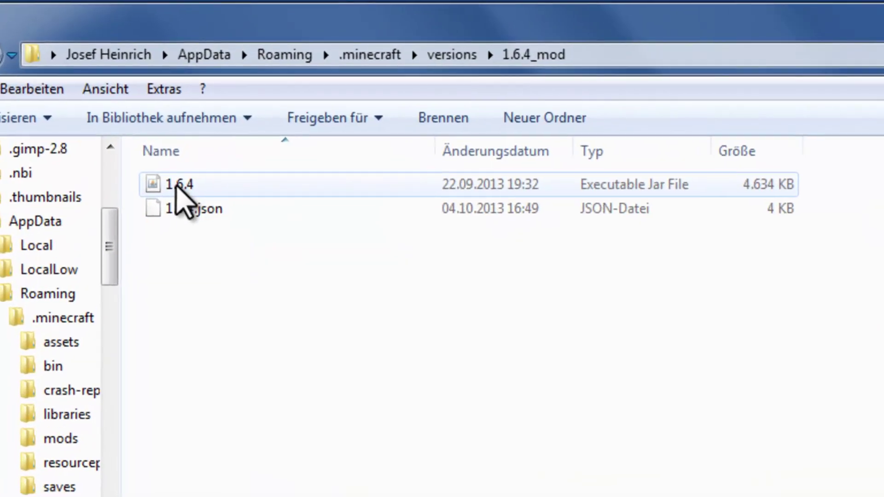
pyautogui.click(198, 187)
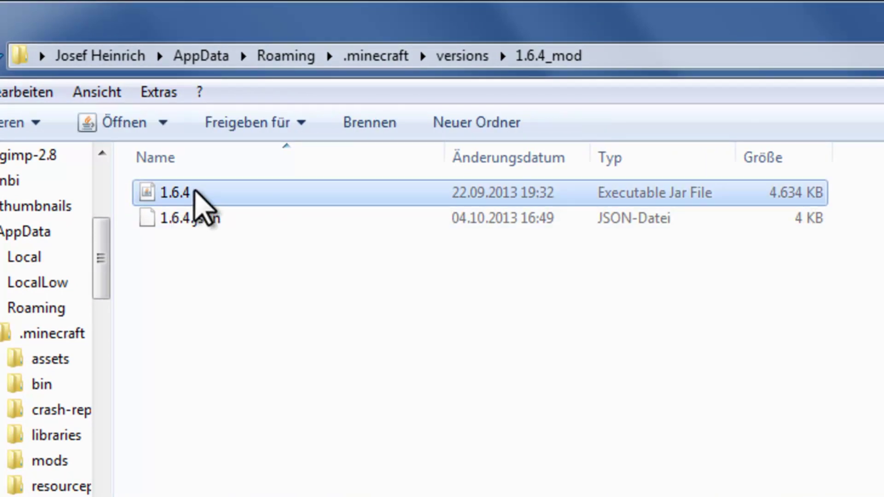
pyautogui.rightClick(195, 190)
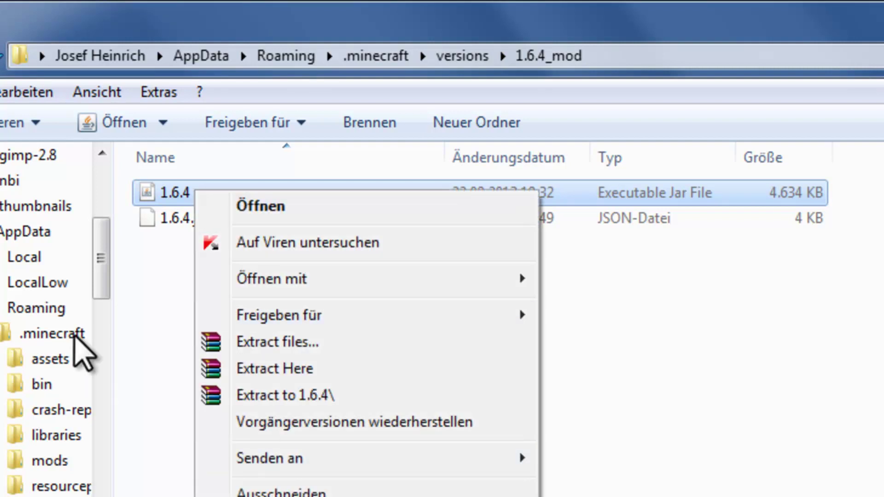
pyautogui.press('Escape')
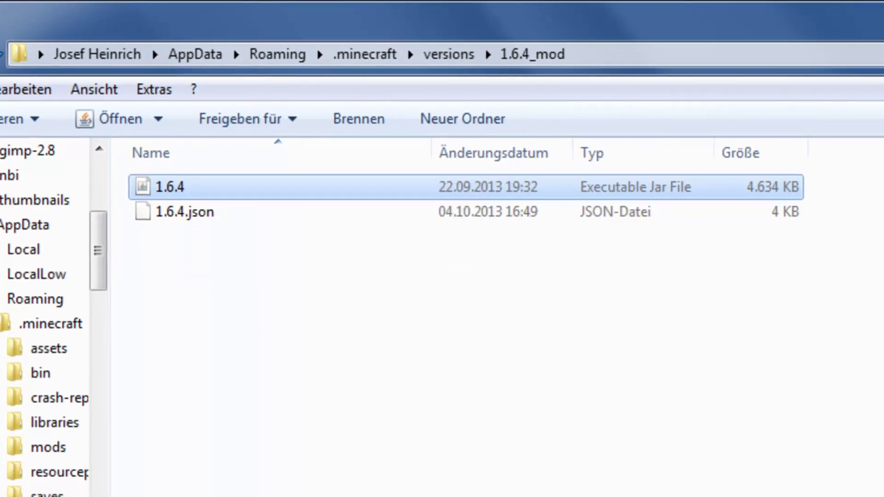
pyautogui.press('BackSpace')
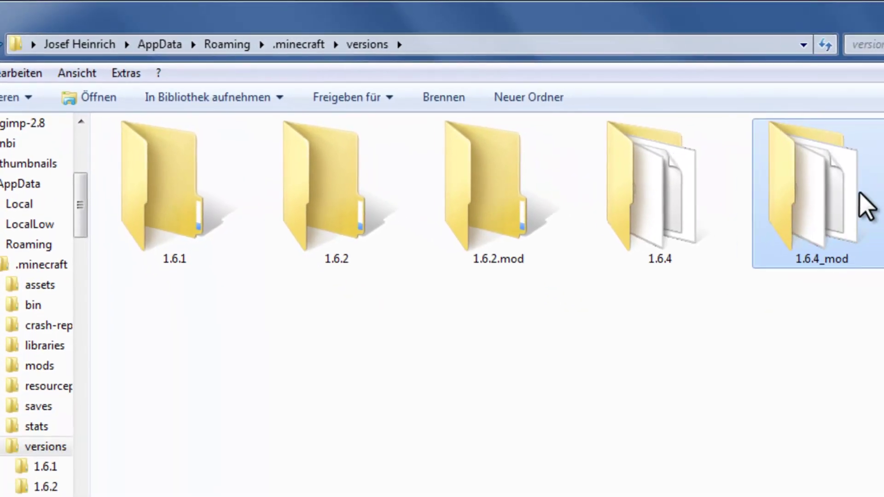
# Copy the name of the 1.6.4_mod folder to the clipboard, leaving the folder name as it is.
pyautogui.press('F2')
pyautogui.press('super+c')
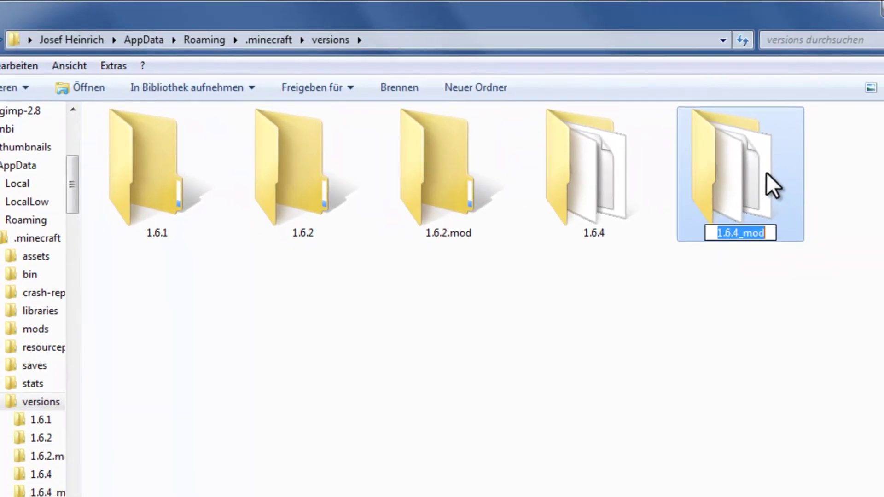
pyautogui.rightClick(732, 236)
pyautogui.click(783, 296)
pyautogui.click(767, 310)
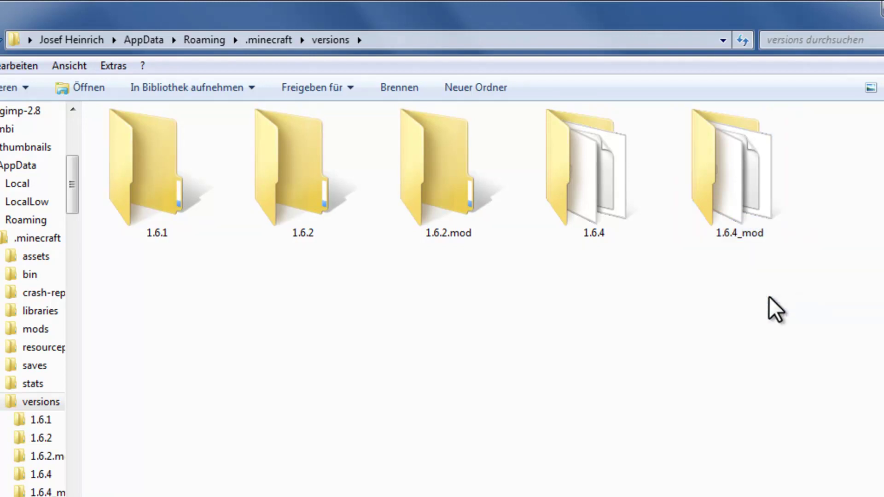
# Open the 1.6.4_mod folder and rename its 1.6.4 jar file as 1.6.4_mod using the copied name.
pyautogui.doubleClick(746, 166)
pyautogui.click(98, 137)
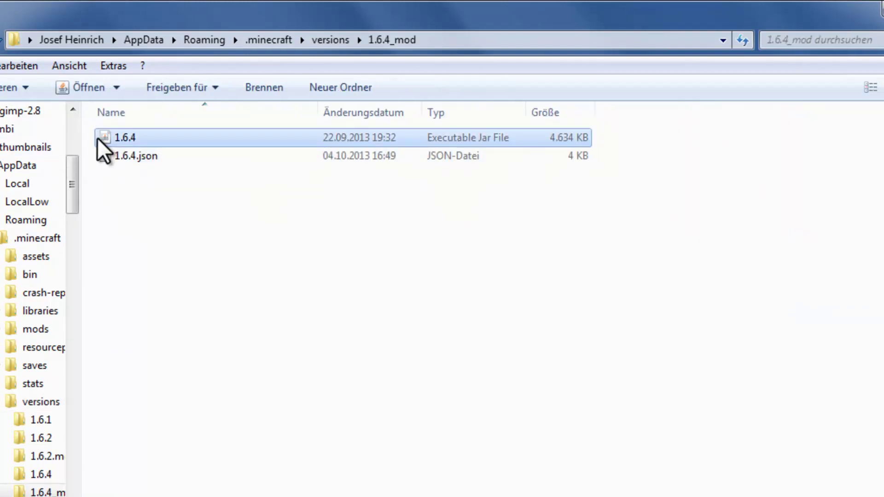
pyautogui.press('F2')
pyautogui.rightClick(123, 139)
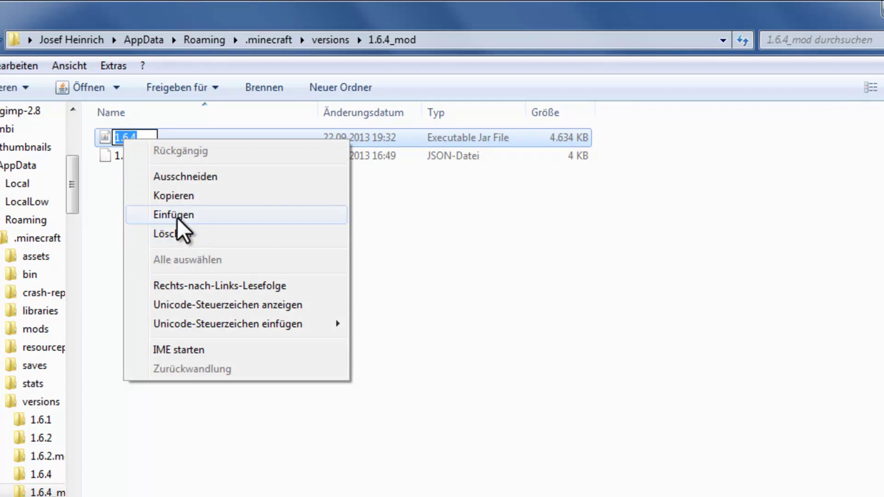
pyautogui.click(178, 217)
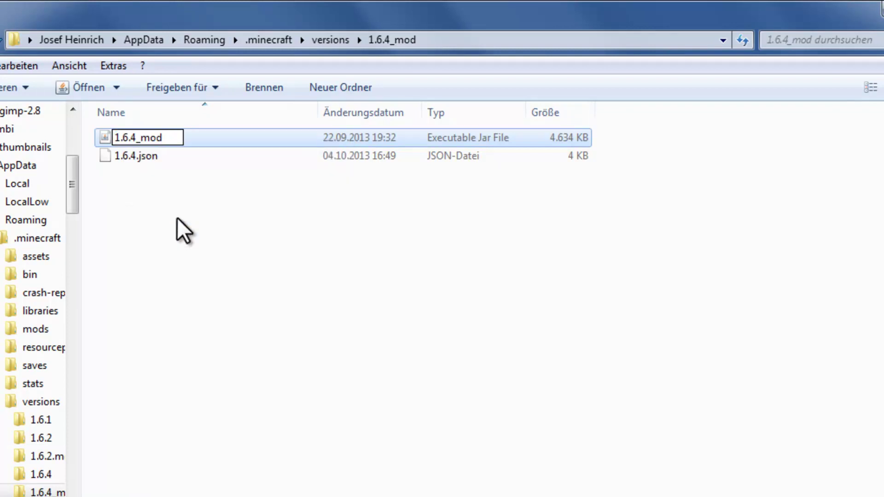
pyautogui.press('Return')
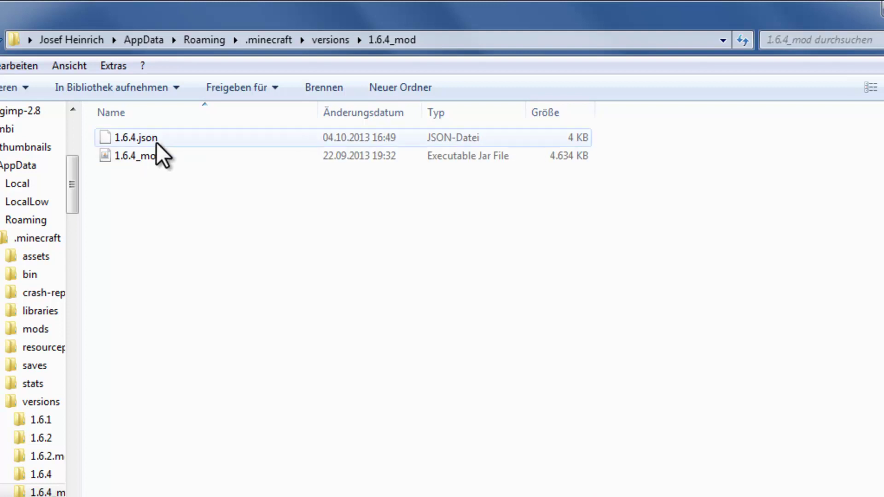
# Rename the 1.6.4.json file as 1.6.4_mod.json using the copied name.
pyautogui.click(138, 159)
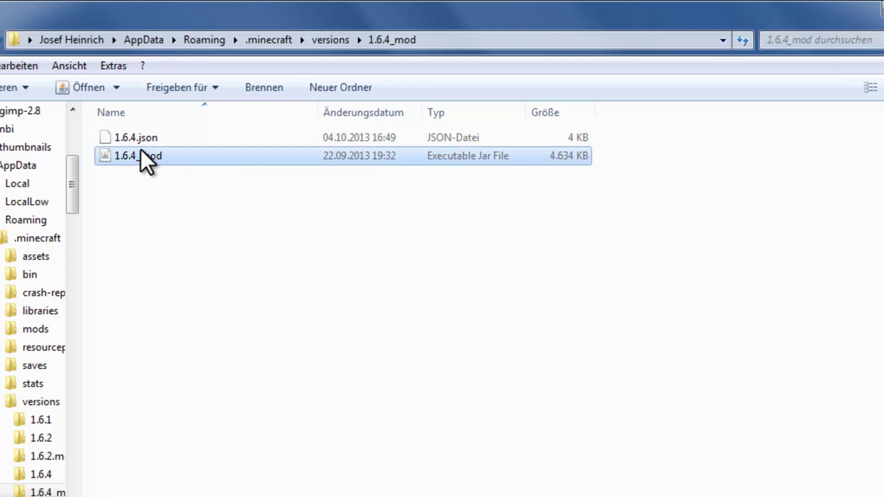
pyautogui.click(142, 140)
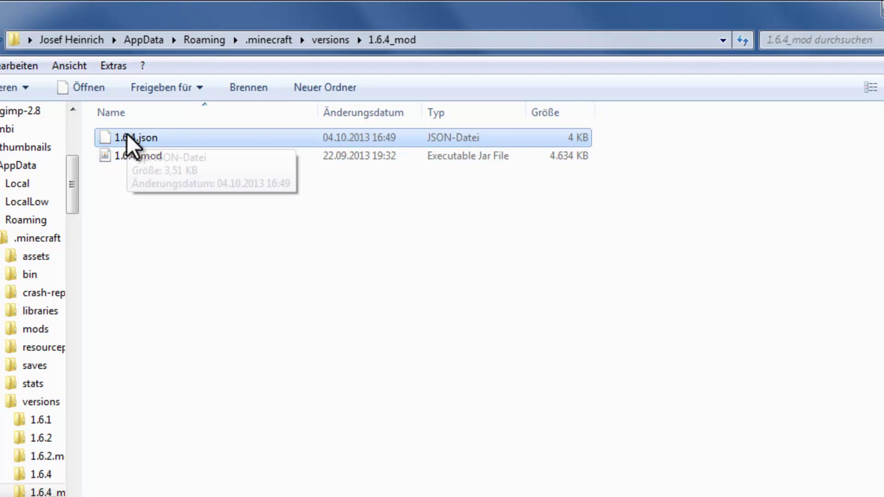
pyautogui.rightClick(126, 134)
pyautogui.click(162, 420)
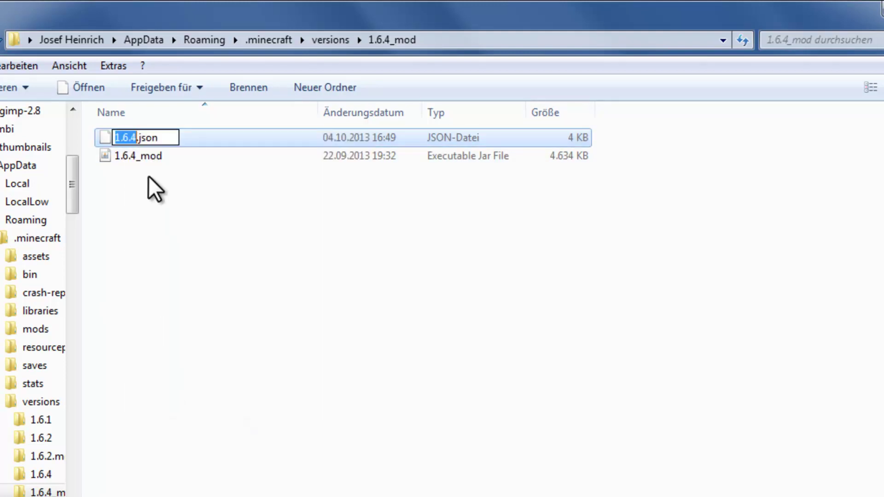
pyautogui.rightClick(132, 138)
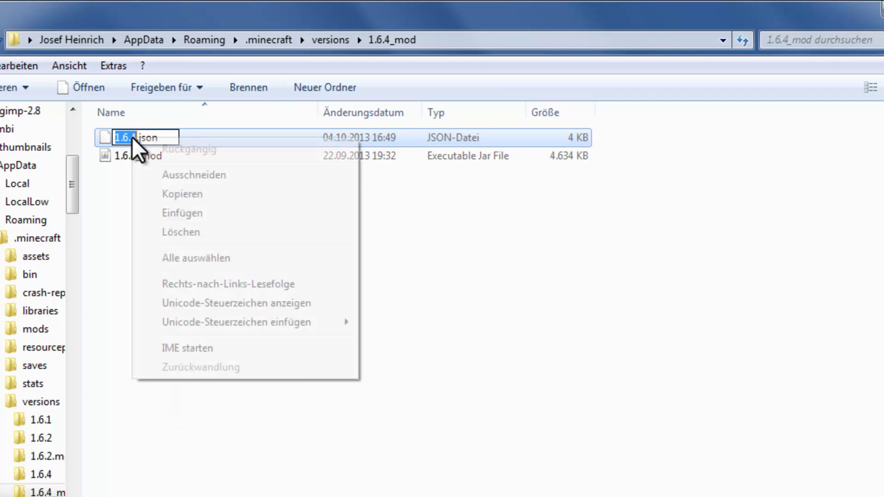
pyautogui.click(163, 214)
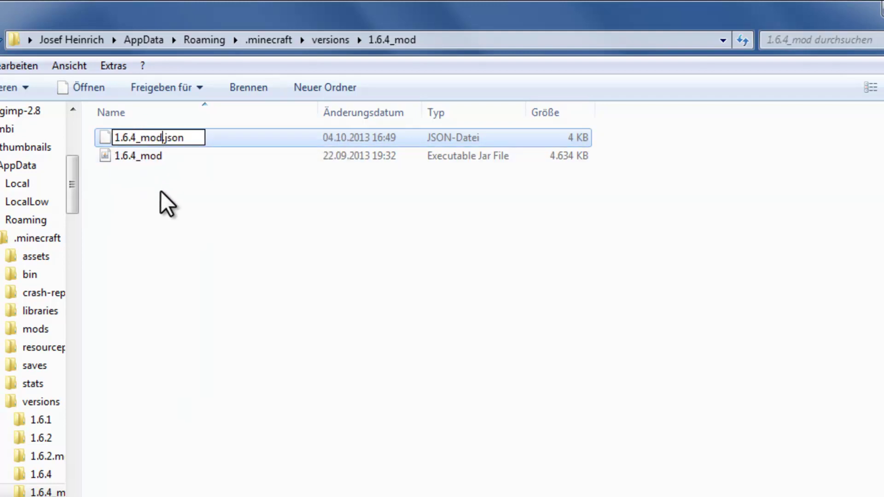
pyautogui.click(126, 193)
# Open 1.6.4_mod.json in Editor, choosing it from the list of installed programs.
pyautogui.click(126, 154)
pyautogui.rightClick(126, 154)
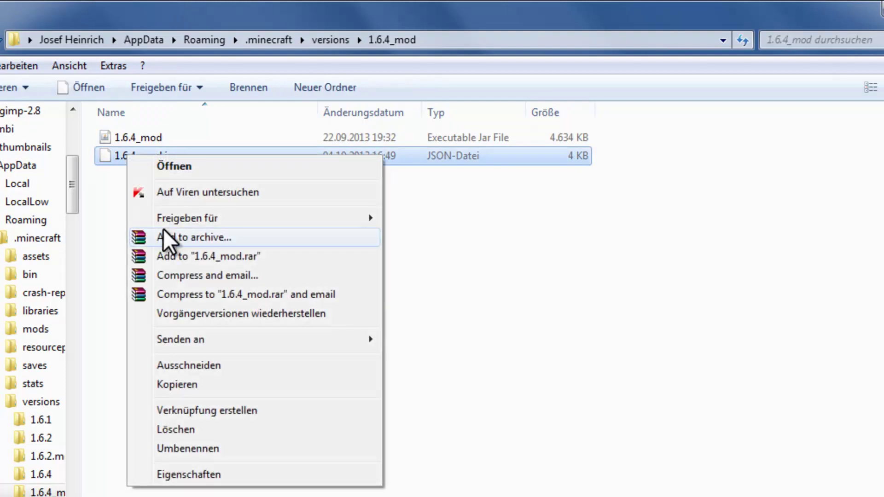
pyautogui.click(174, 165)
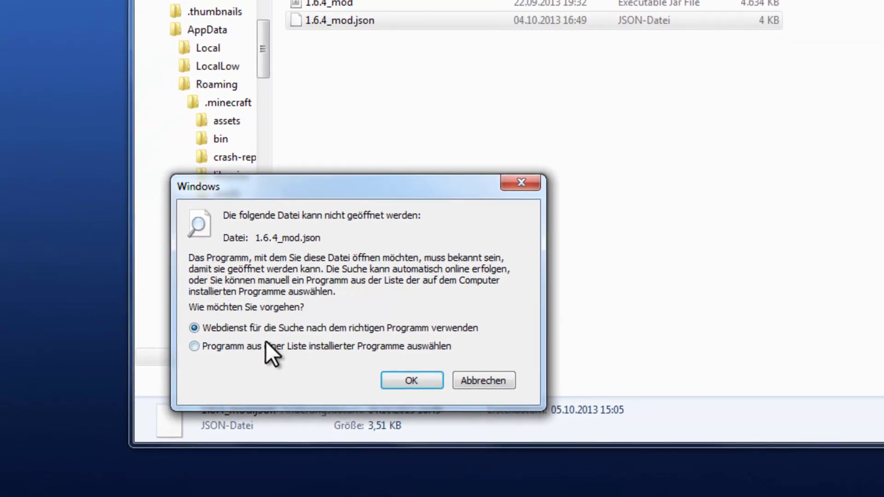
pyautogui.click(127, 444)
pyautogui.click(260, 475)
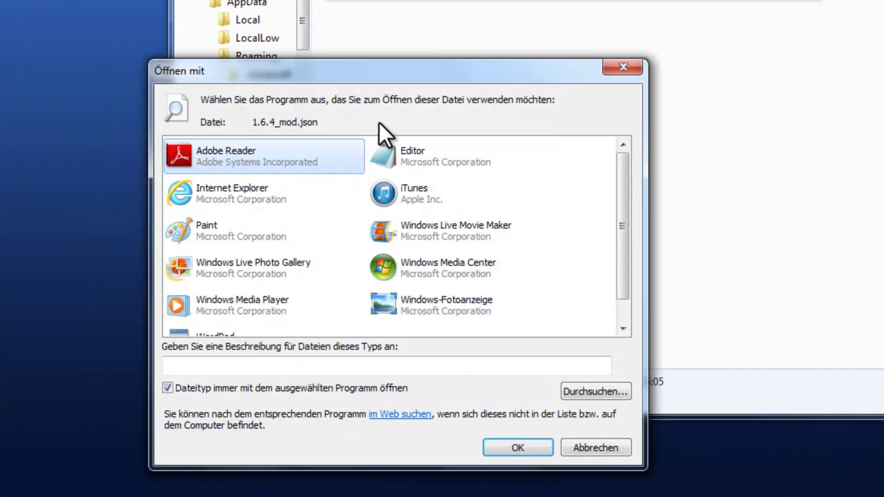
pyautogui.doubleClick(396, 155)
pyautogui.moveTo(396, 291); pyautogui.dragTo(650, 63)
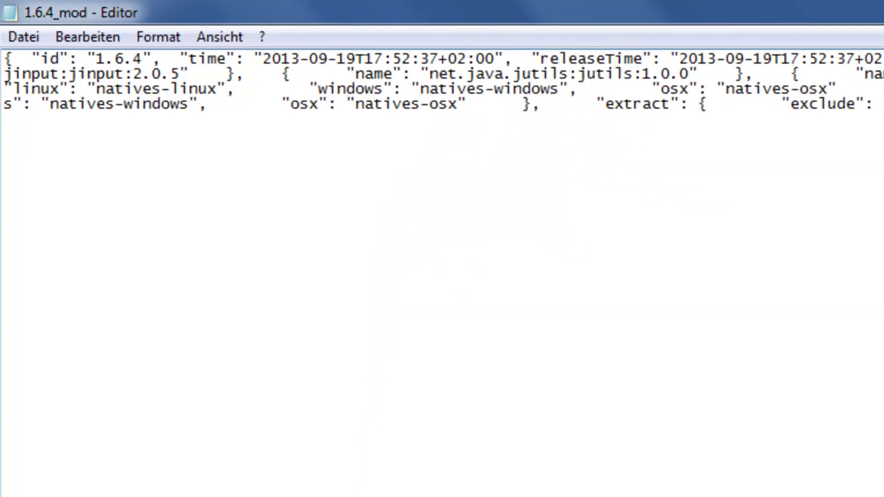
# Look through the JSON text and search it downward for 1.6.4.
pyautogui.hscroll(10, 442, 83)
pyautogui.hscroll(10, 442, 78)
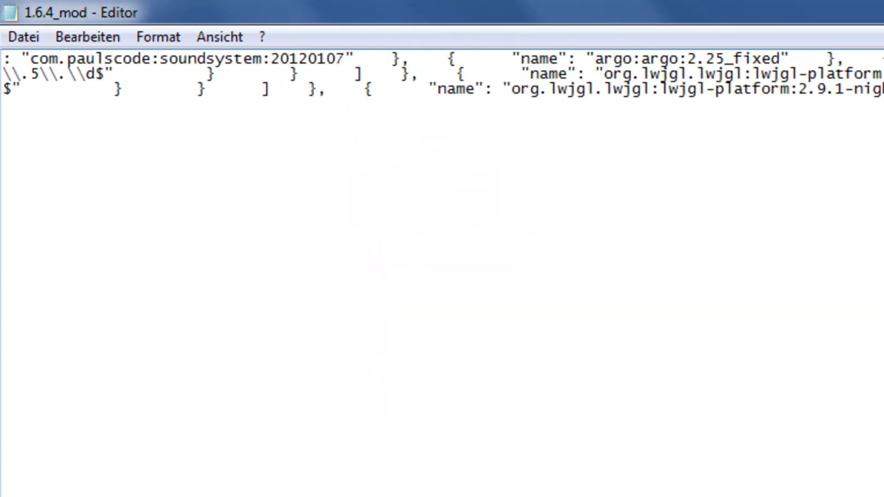
pyautogui.hscroll(10, 441, 82)
pyautogui.hscroll(-20, 442, 82)
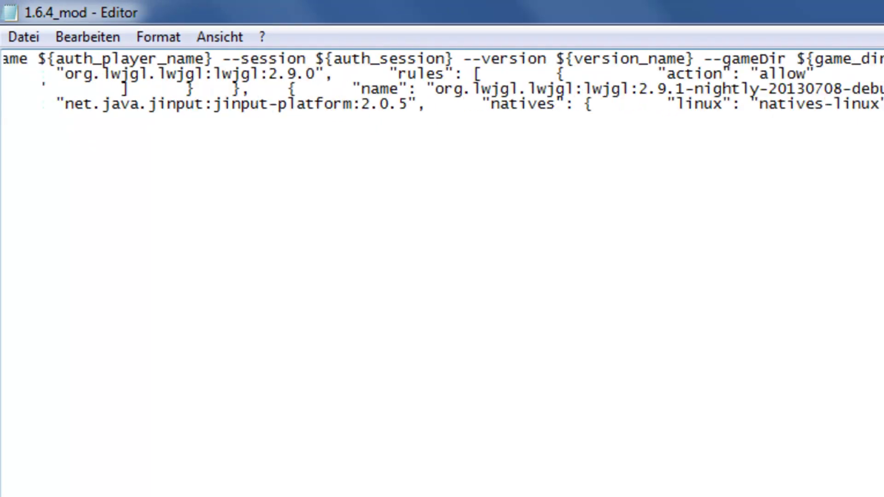
pyautogui.hotkey('ctrl', 'f')
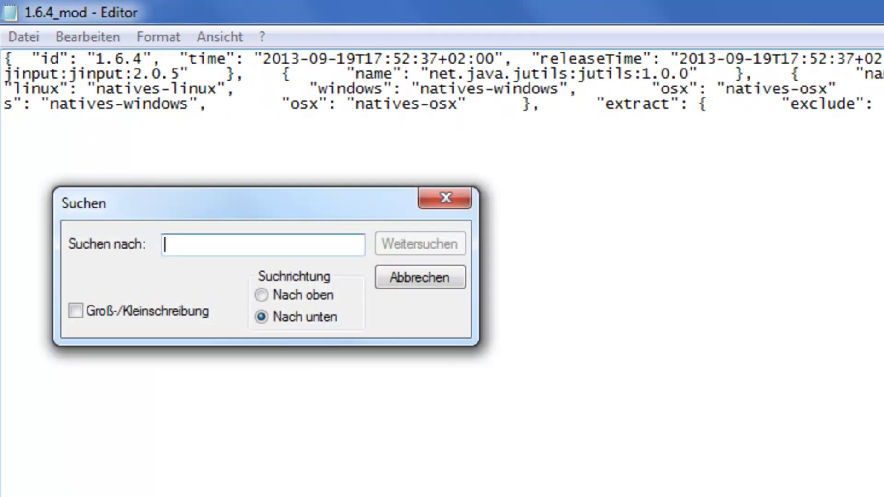
pyautogui.moveTo(225, 196); pyautogui.dragTo(255, 227)
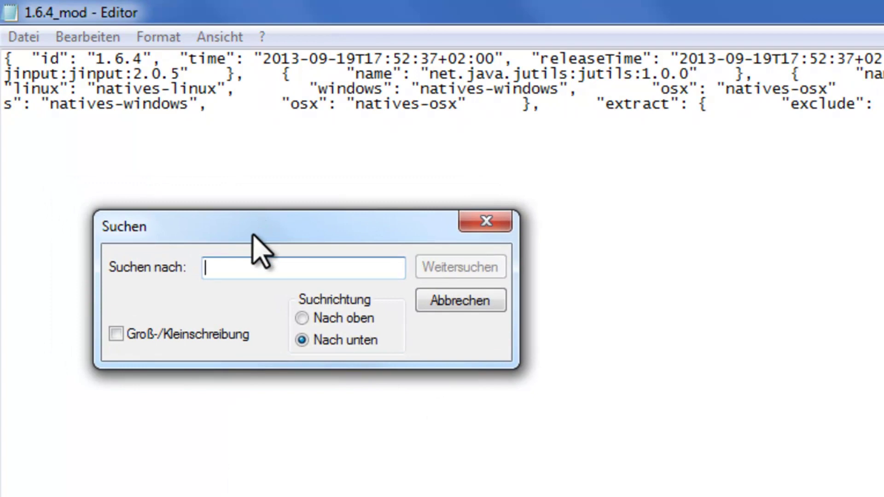
pyautogui.write('1.6.4')
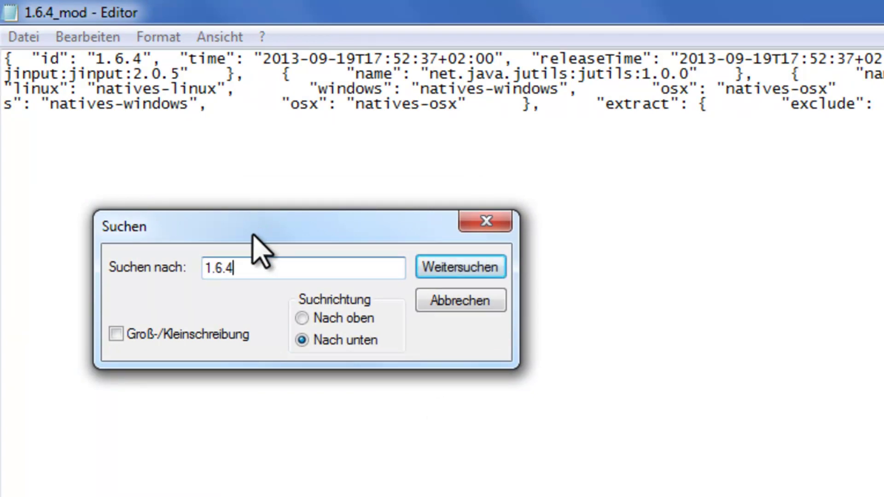
pyautogui.press('Return')
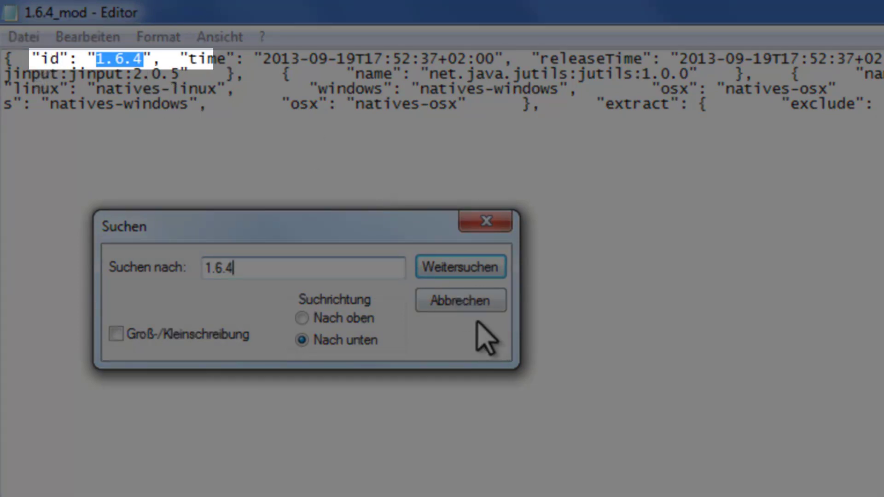
pyautogui.click(462, 301)
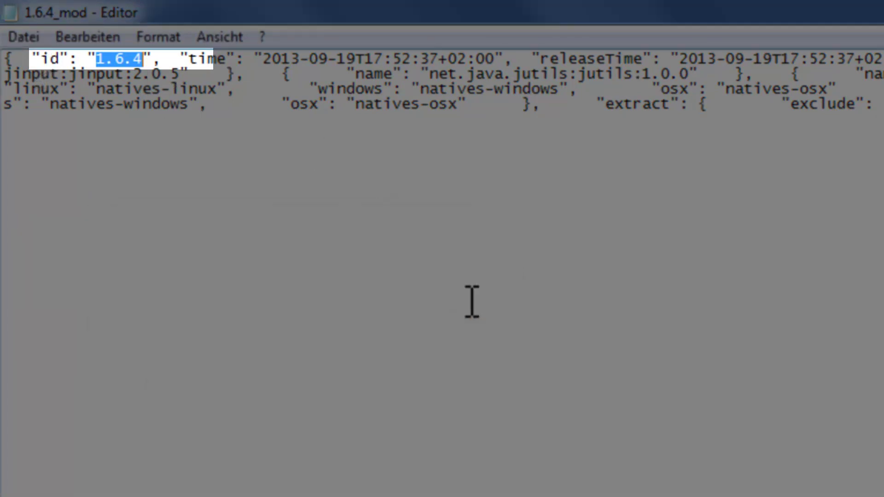
# Replace the id value in the JSON file with the copied name 1.6.4_mod, then close the file and save the changes.
pyautogui.doubleClick(138, 58)
pyautogui.click(138, 58)
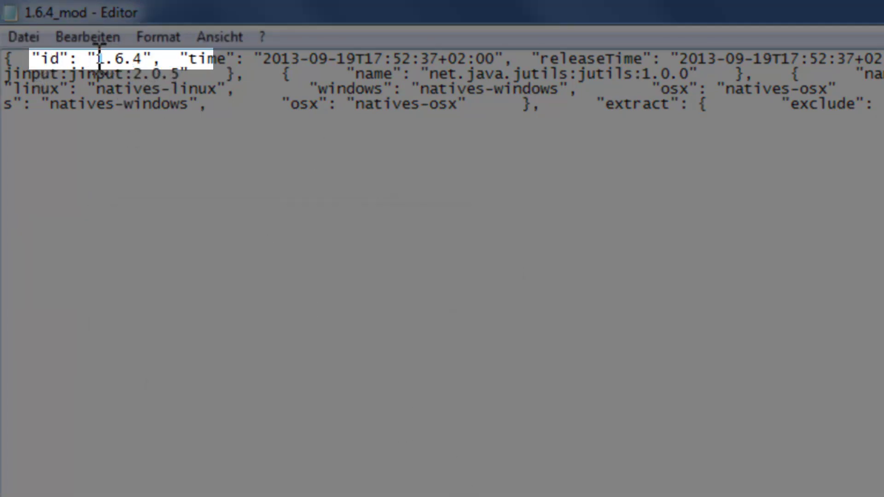
pyautogui.moveTo(95, 58); pyautogui.dragTo(147, 58)
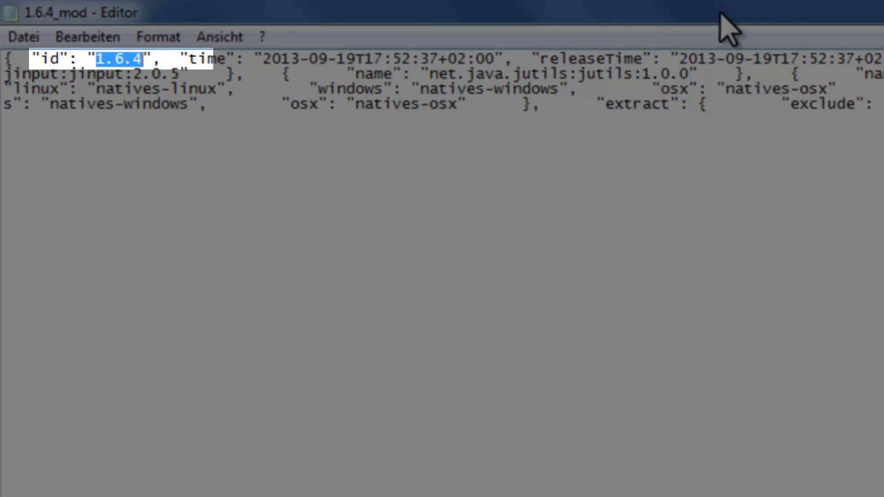
pyautogui.rightClick(102, 62)
pyautogui.click(147, 162)
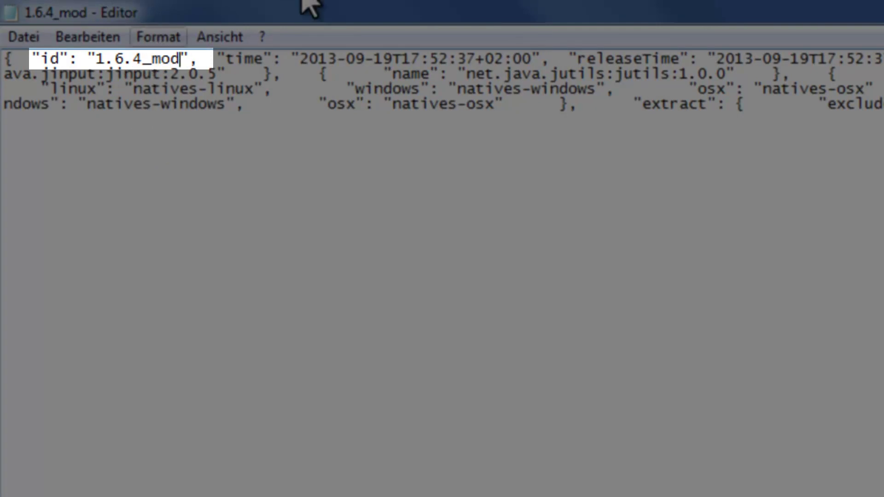
pyautogui.hotkey('alt', 'F4')
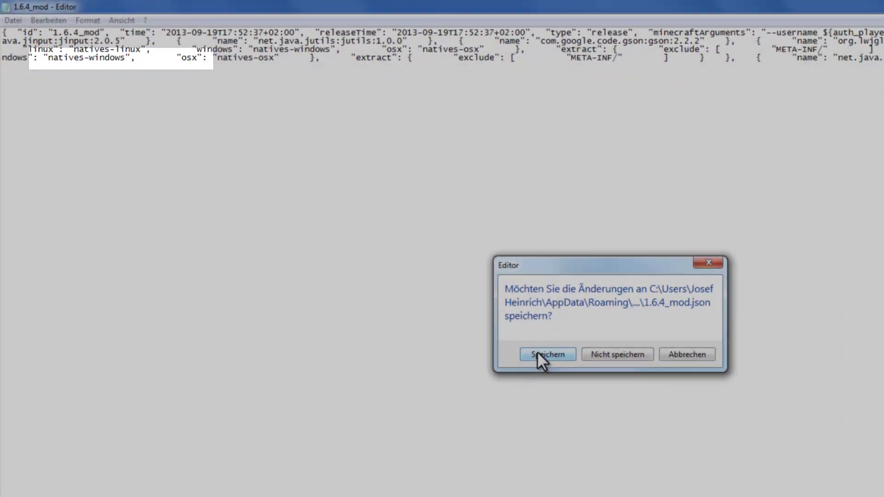
pyautogui.click(758, 490)
# Open the 1.6.4_mod jar file with WinRAR archiver and dock its window to the right half of the screen.
pyautogui.click(423, 84)
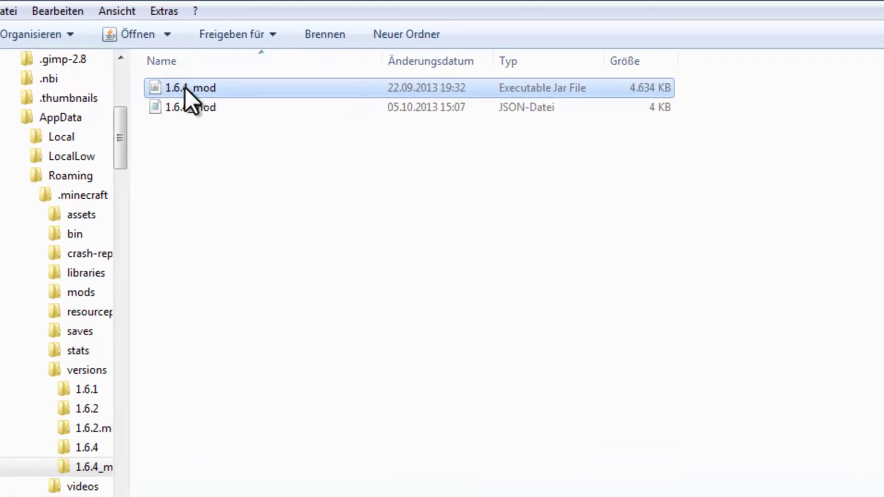
pyautogui.rightClick(186, 89)
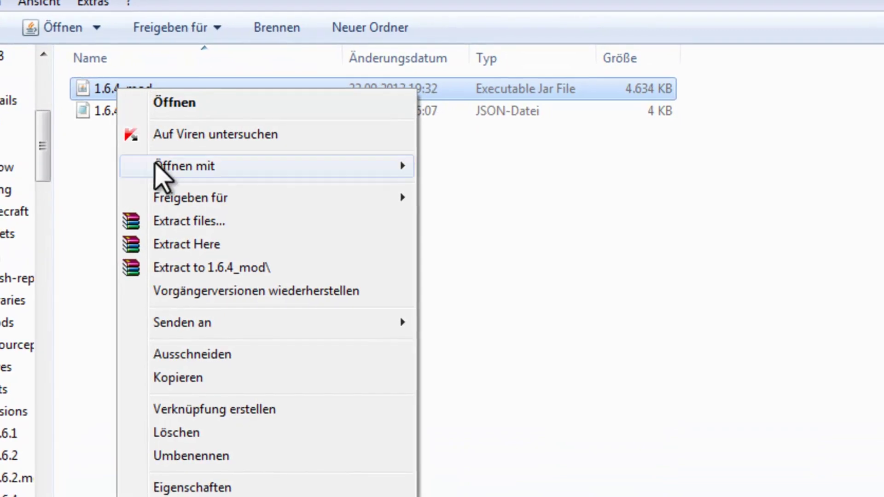
pyautogui.moveTo(203, 174)
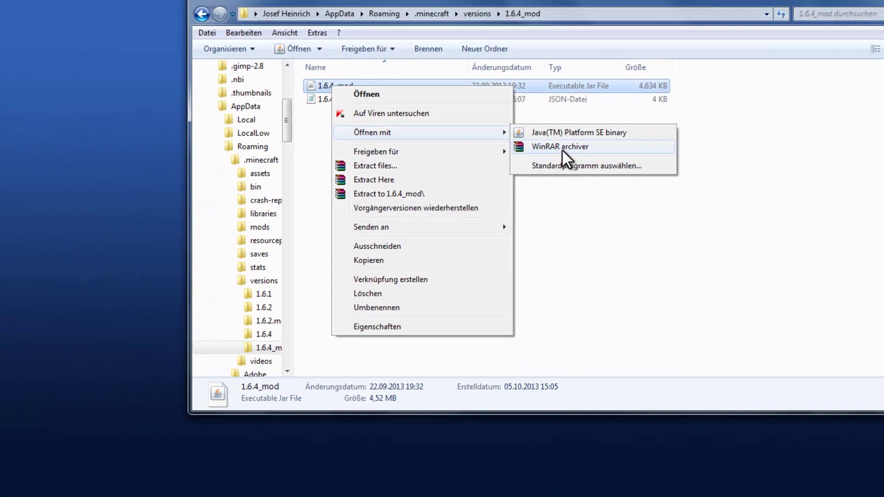
pyautogui.click(453, 189)
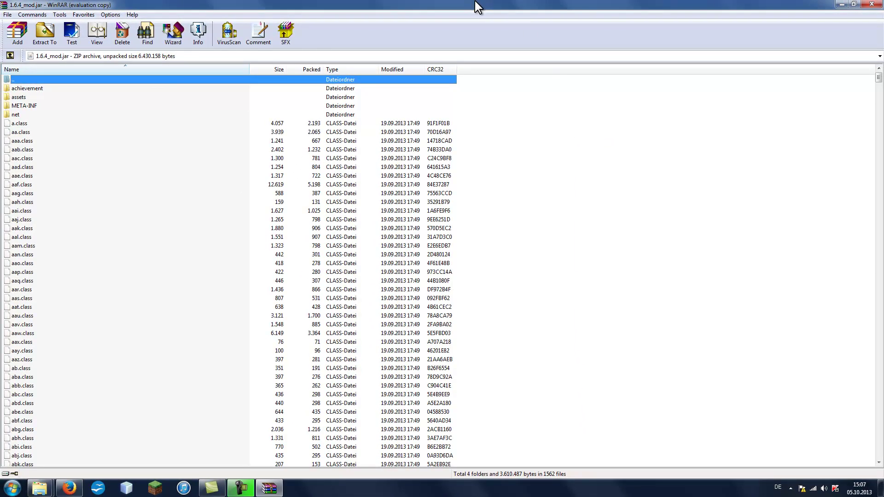
pyautogui.moveTo(474, 1); pyautogui.dragTo(877, 49)
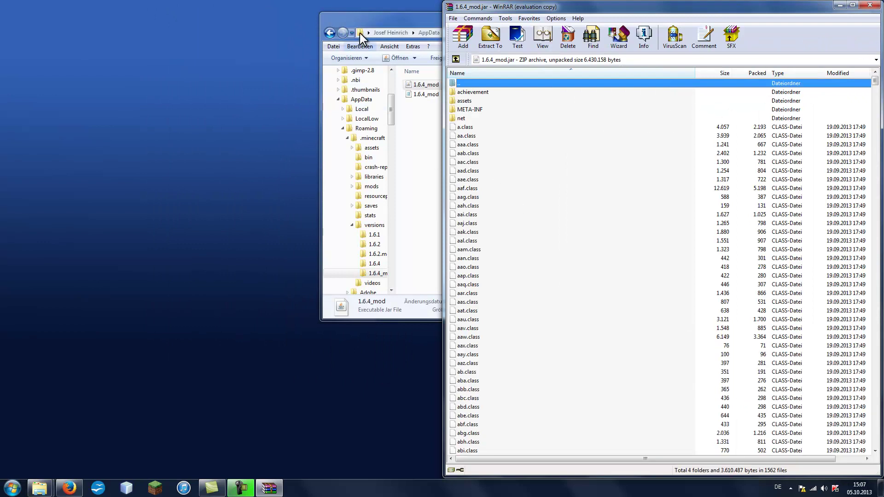
# Close the folder window, open the TooManyItems2013_09_20_1.6.4.zip archive and dock it beside the 1.6.4_mod.jar window.
pyautogui.hotkey('alt', 'Tab')
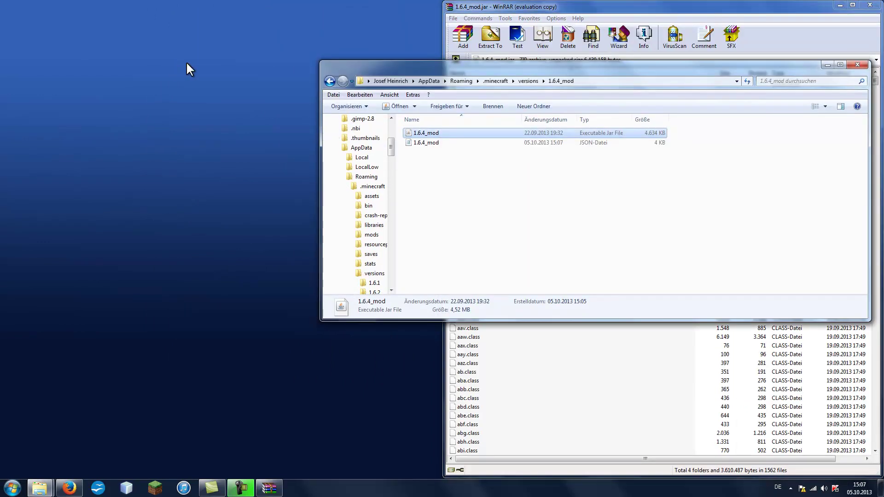
pyautogui.click(853, 65)
pyautogui.doubleClick(412, 206)
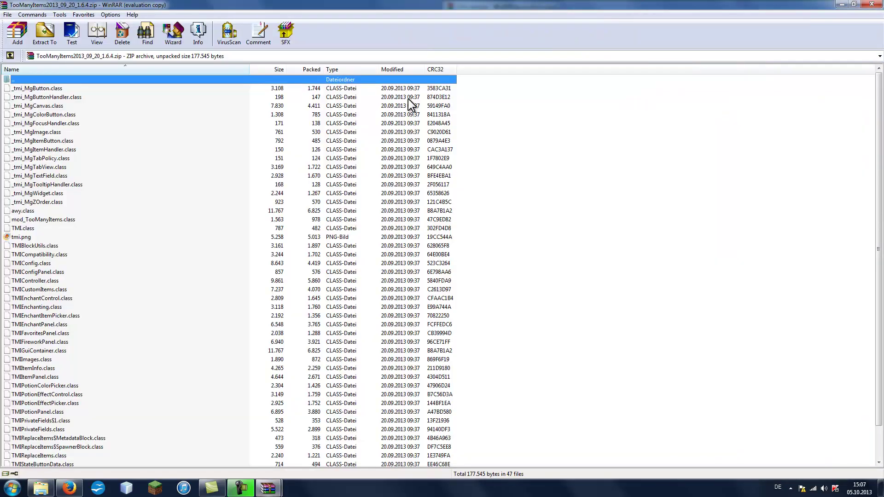
pyautogui.moveTo(375, 14); pyautogui.dragTo(1, 51)
# Copy all files of the TooManyItems archive, excluding the parent folder entry, into the 1.6.4_mod.jar archive and accept the archiving settings.
pyautogui.click(92, 355)
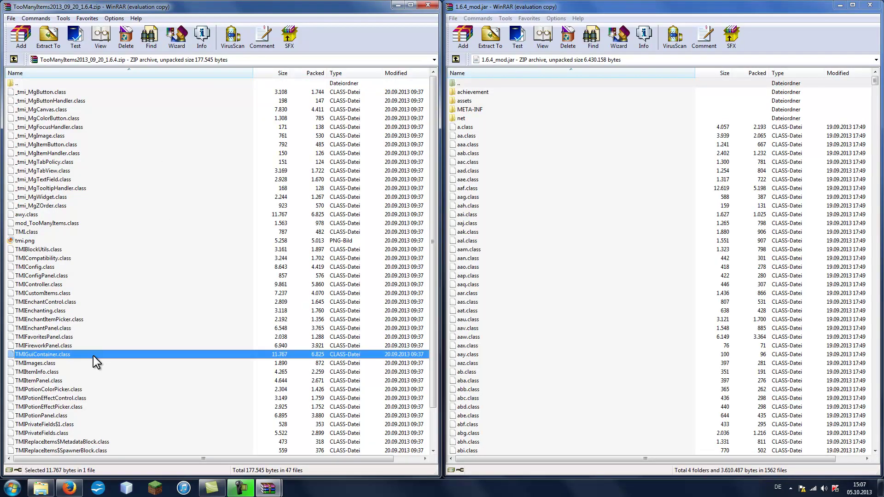
pyautogui.hotkey('ctrl', 'a')
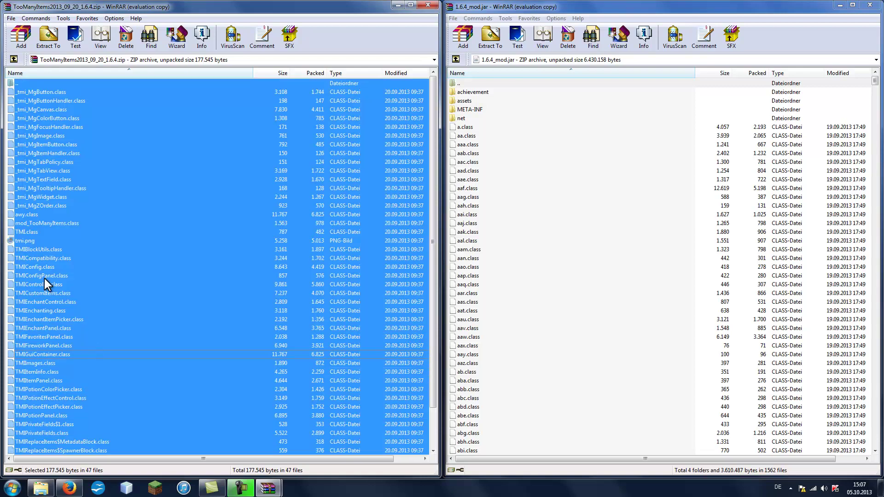
pyautogui.keyDown('ctrl'); pyautogui.click(23, 81); pyautogui.keyUp('ctrl')
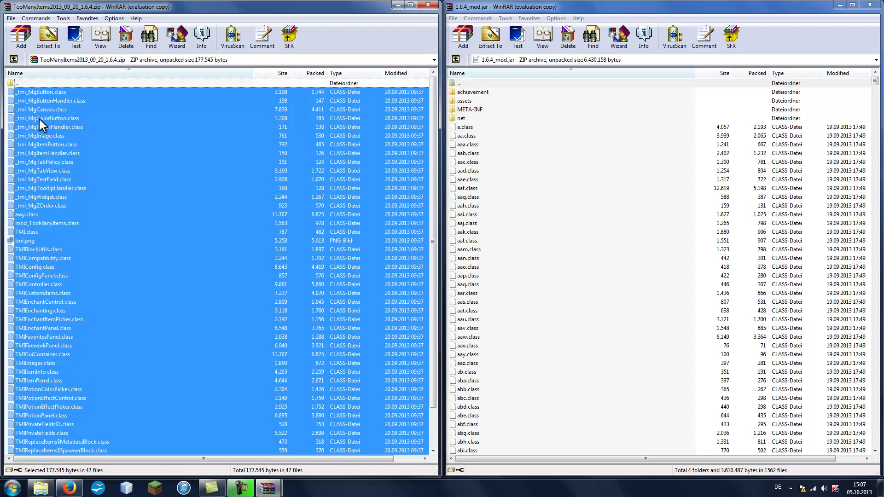
pyautogui.moveTo(40, 119); pyautogui.dragTo(713, 261)
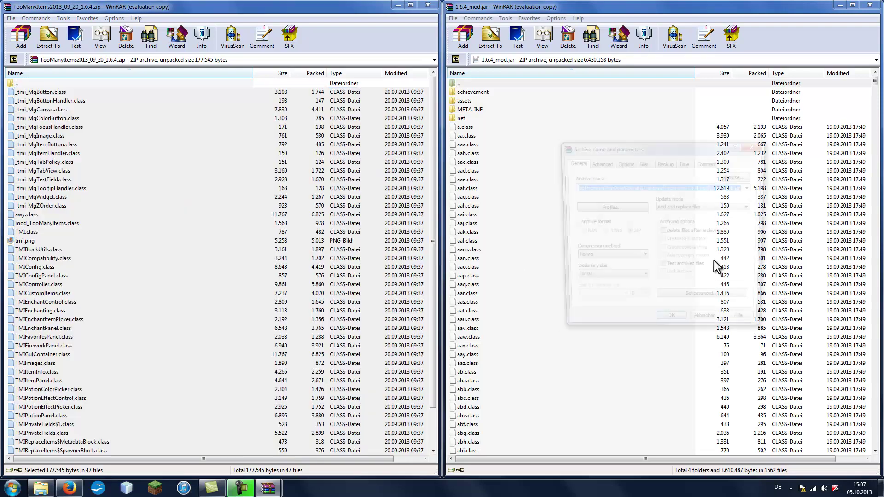
pyautogui.click(672, 326)
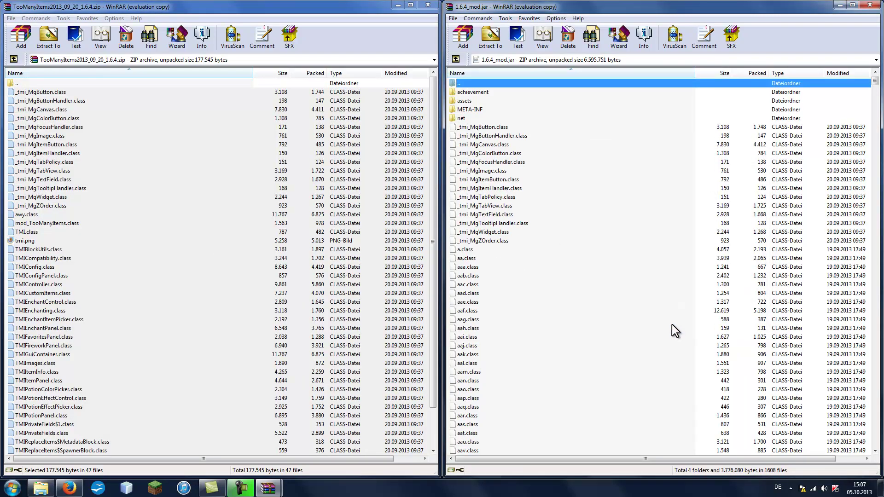
# Delete the META-INF folder from 1.6.4_mod.jar and close both archive windows.
pyautogui.click(462, 109)
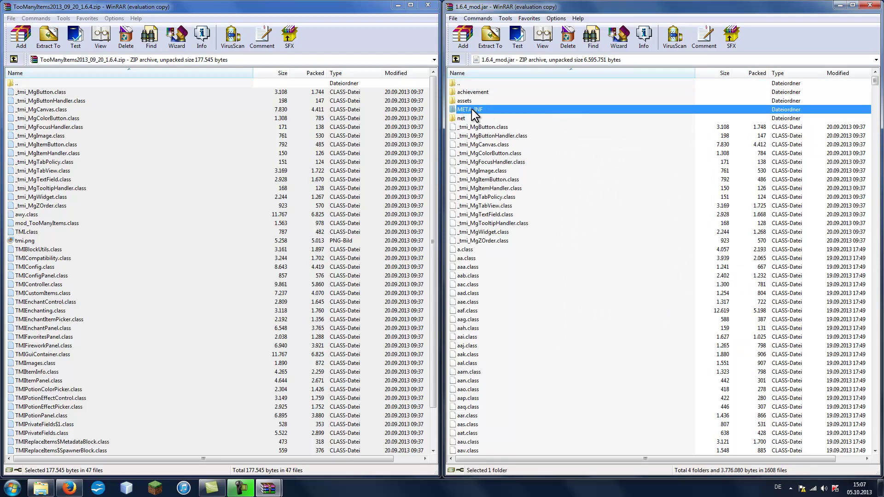
pyautogui.press('Delete')
pyautogui.press('Return')
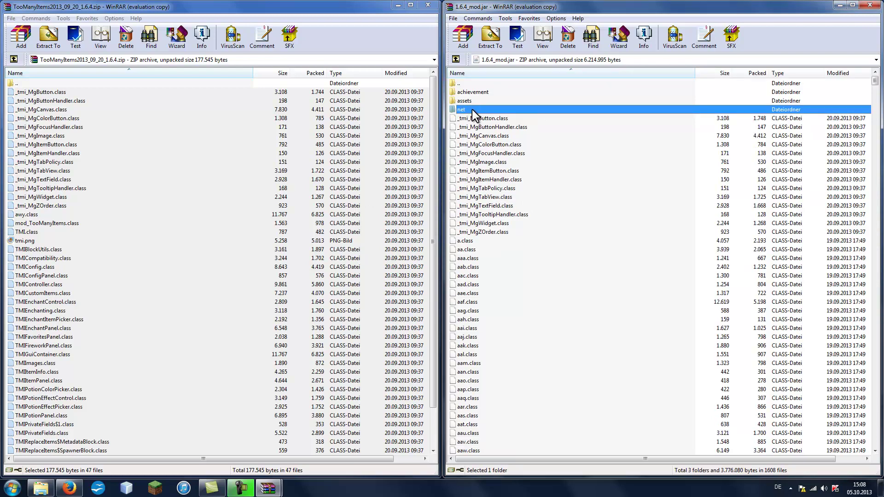
pyautogui.click(870, 5)
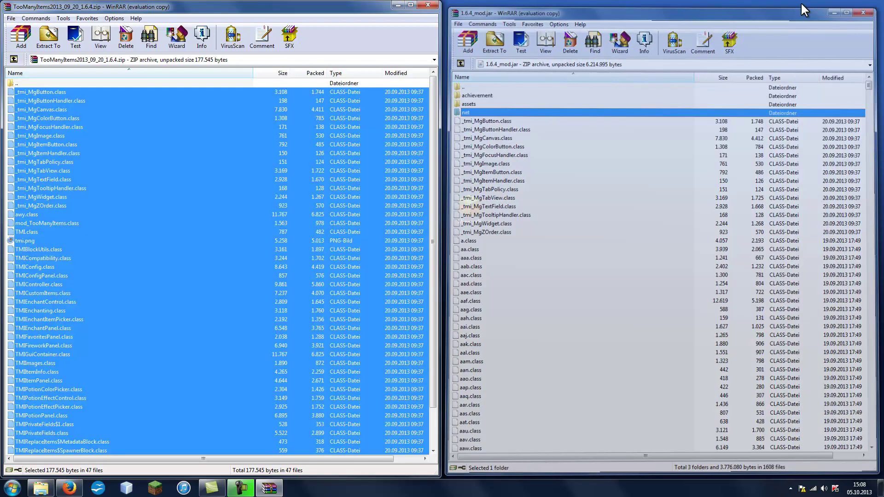
pyautogui.click(428, 6)
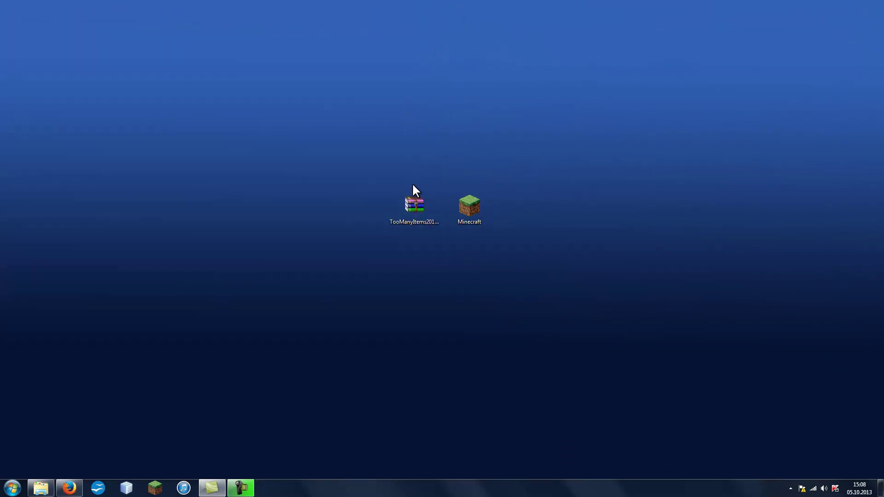
# Move the TooManyItems archive away from the Minecraft icon on the desktop and start the Minecraft launcher.
pyautogui.moveTo(401, 198); pyautogui.dragTo(181, 56)
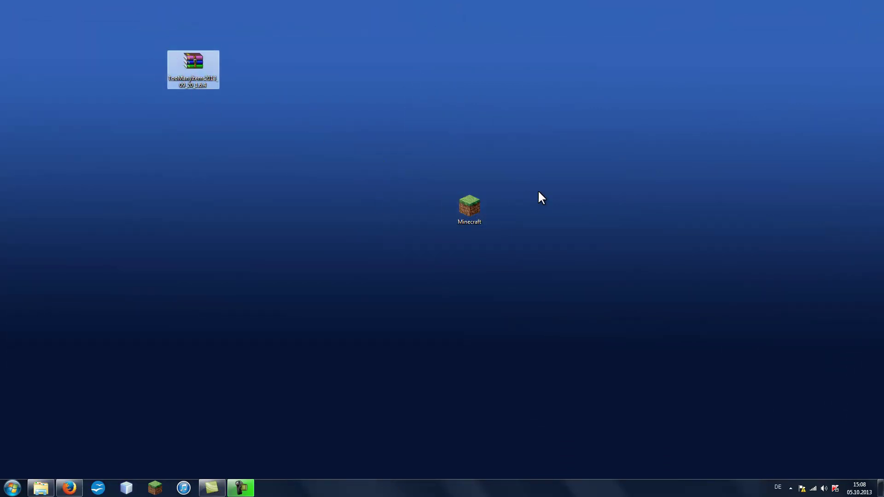
pyautogui.click(548, 150)
pyautogui.doubleClick(471, 210)
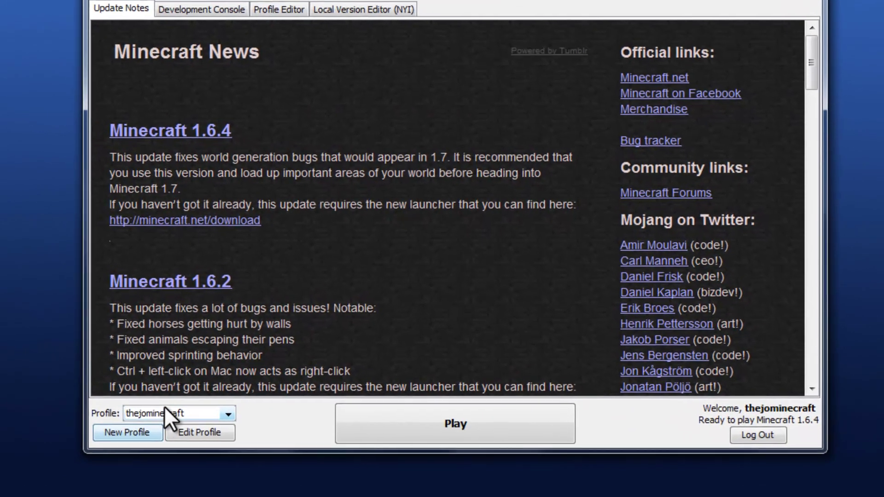
# Create a new launcher profile and name it Tmi auf 1.6.4.
pyautogui.click(283, 336)
pyautogui.click(258, 352)
pyautogui.click(87, 459)
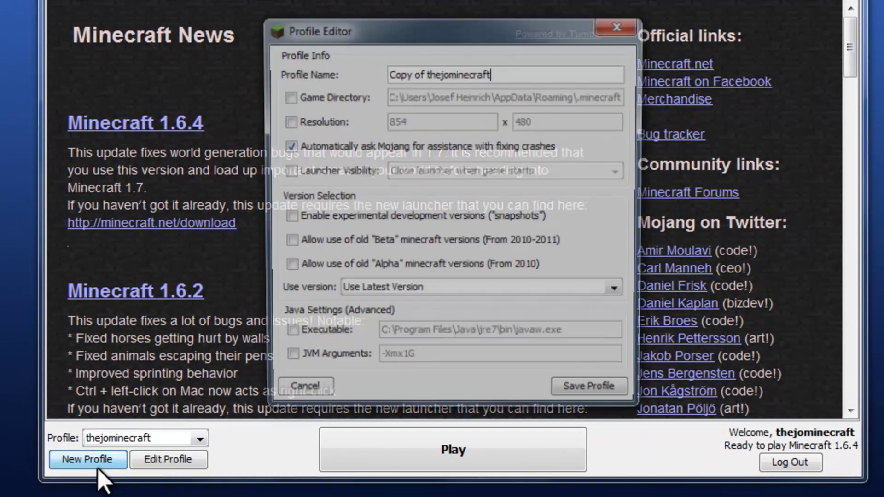
pyautogui.tripleClick(515, 74)
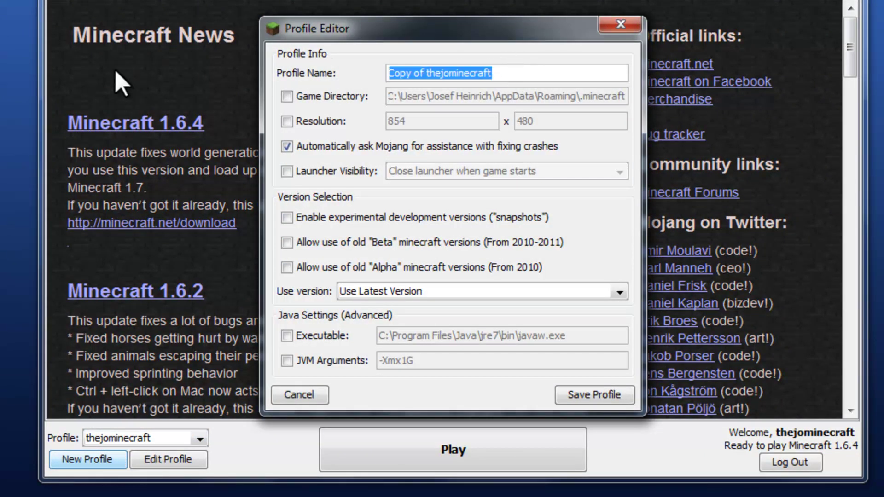
pyautogui.write('Mo')
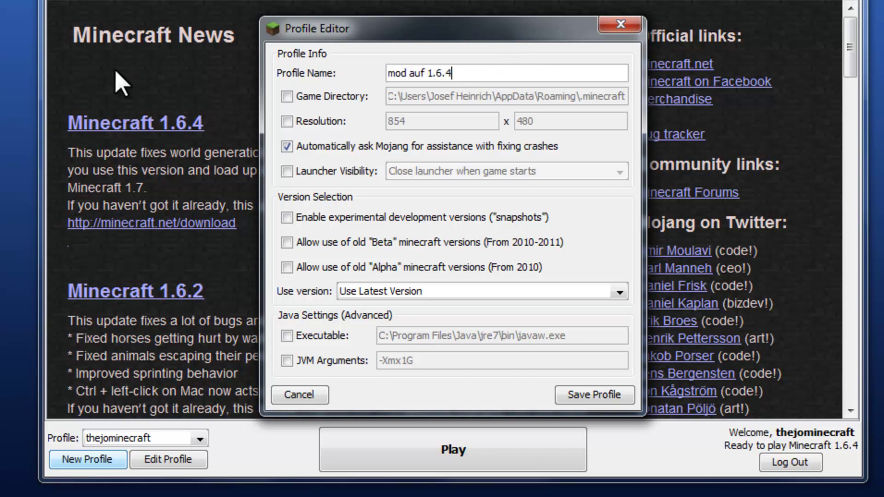
pyautogui.hotkey('ctrl', 'a')
pyautogui.write('t')
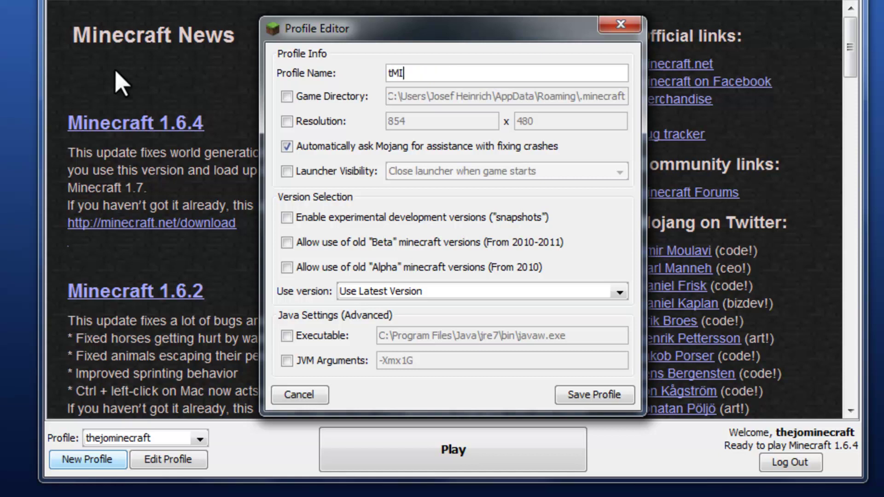
pyautogui.press('BackSpace')
pyautogui.press('BackSpace')
pyautogui.press('BackSpace')
pyautogui.press('BackSpace')
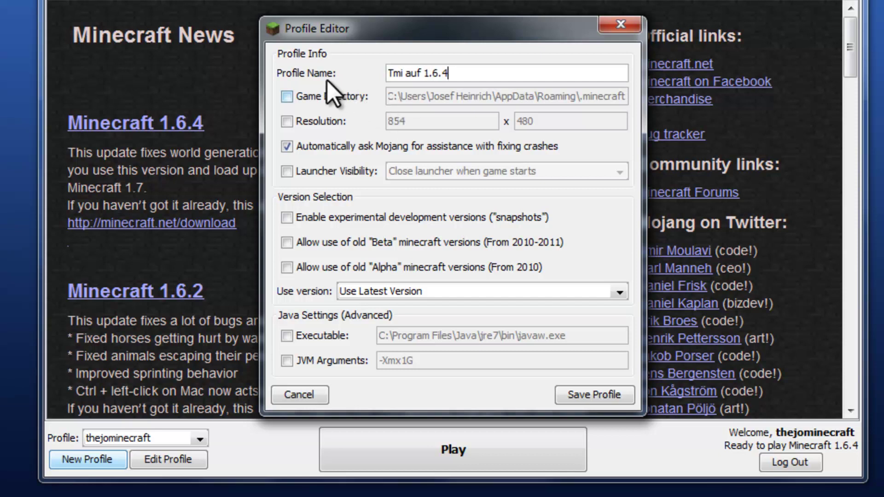
# Look through the available game versions and set the profile to use release 1.6.4_mod.
pyautogui.click(385, 295)
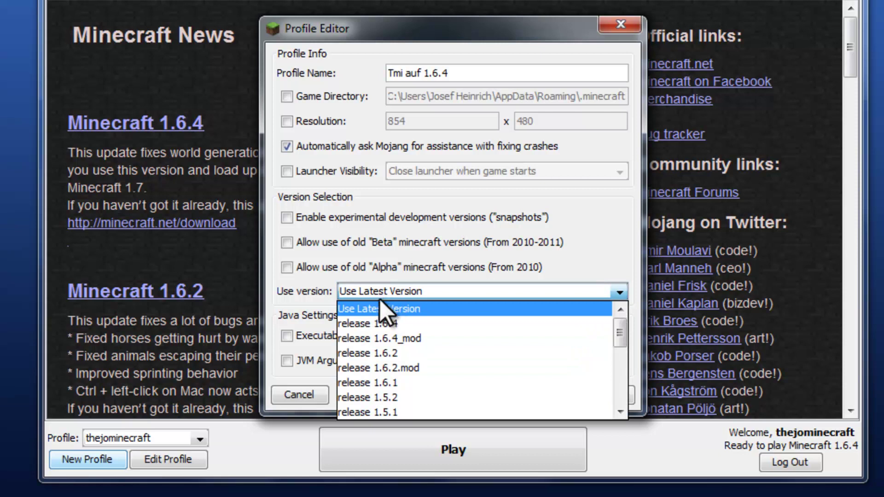
pyautogui.scroll(-5, 423, 374)
pyautogui.scroll(5, 422, 375)
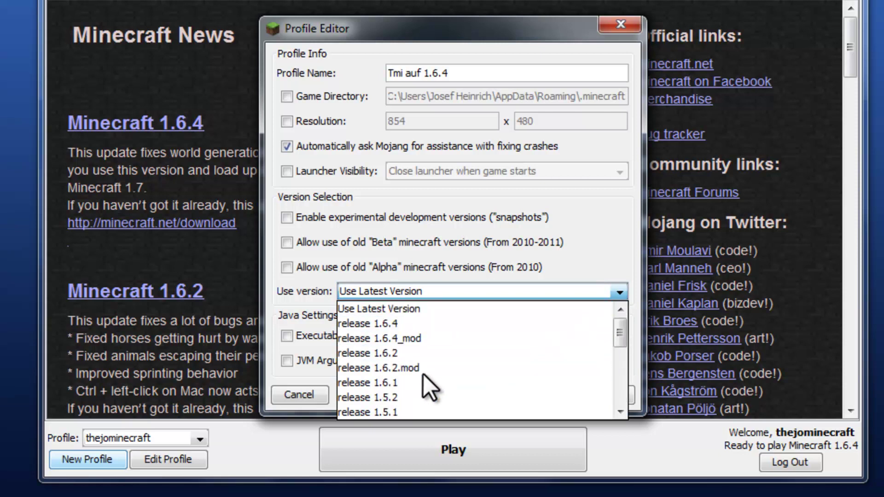
pyautogui.scroll(-5, 423, 375)
pyautogui.scroll(5, 423, 375)
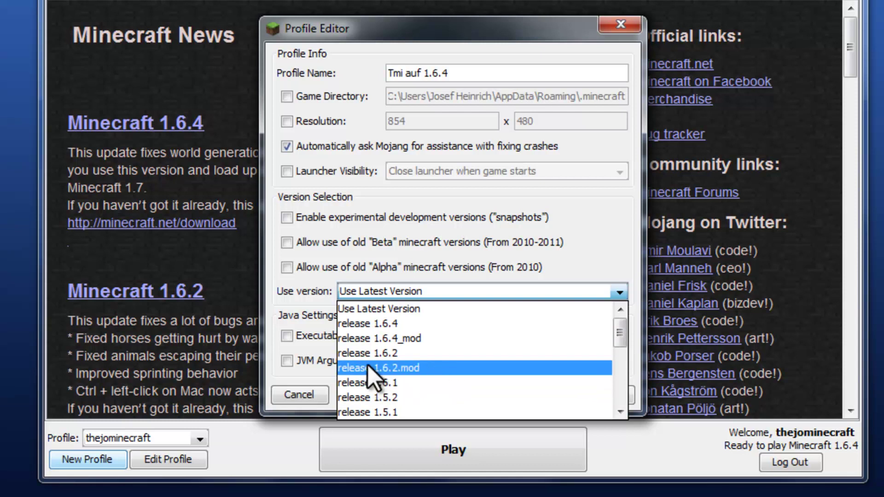
pyautogui.click(432, 338)
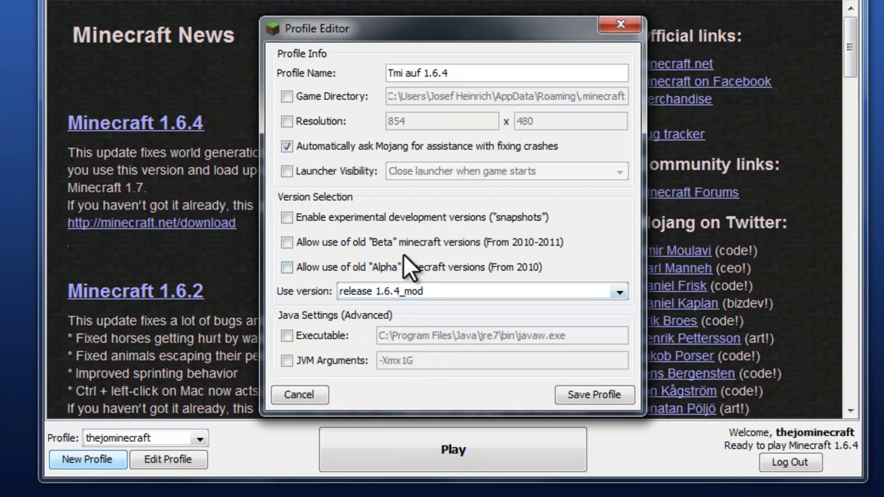
# Enable the profile's JVM arguments, set them to -Xmx3G and save the profile.
pyautogui.click(287, 360)
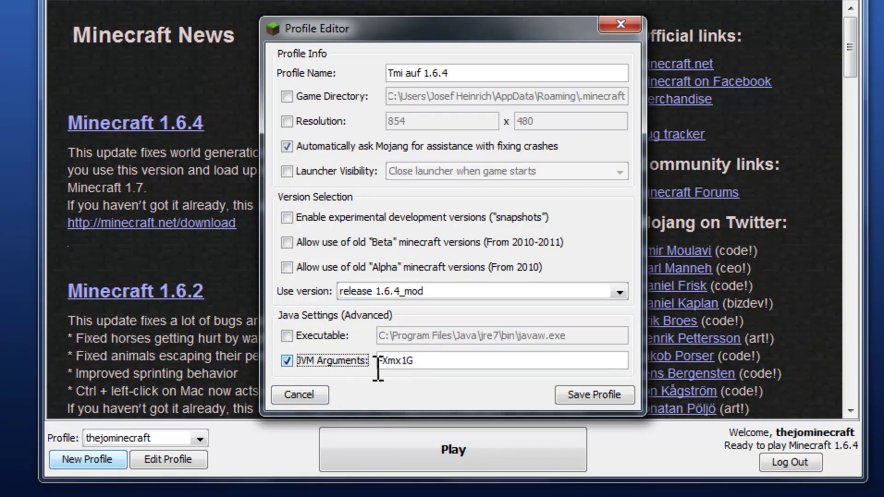
pyautogui.moveTo(402, 360); pyautogui.dragTo(407, 361)
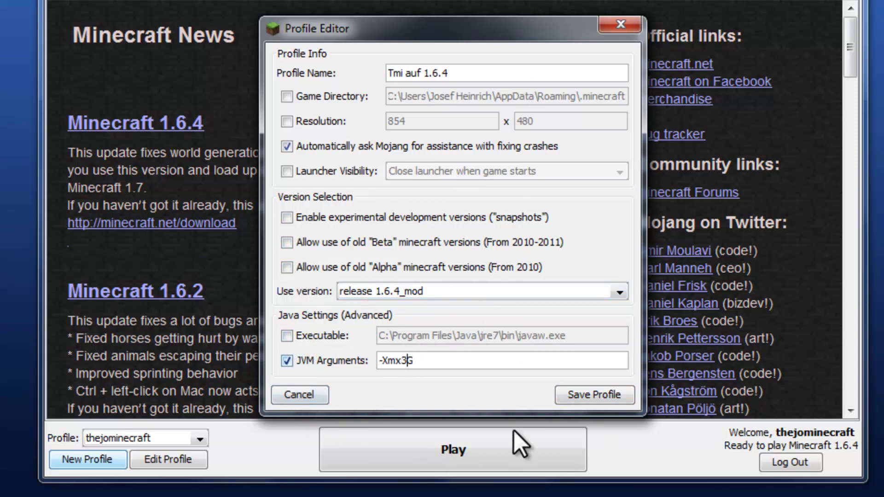
pyautogui.click(565, 394)
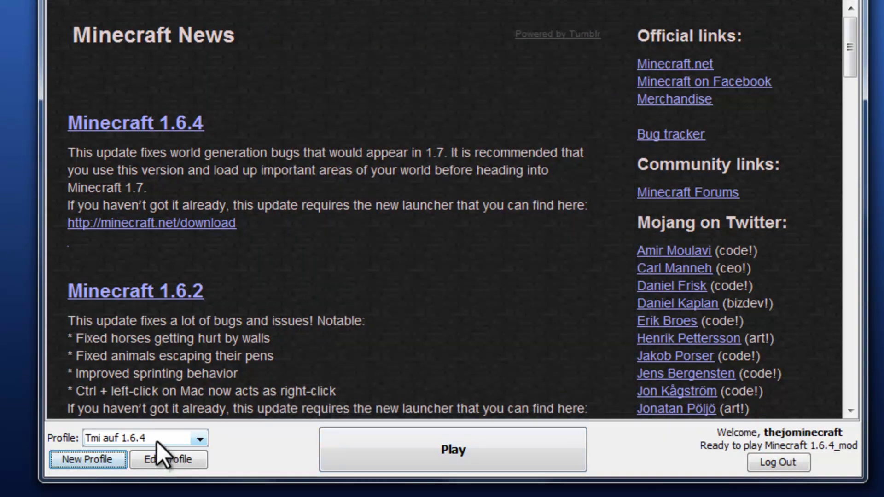
# Launch the game with the Tmi auf 1.6.4 profile, bring its window to the front and enlarge it on the desktop.
pyautogui.click(436, 446)
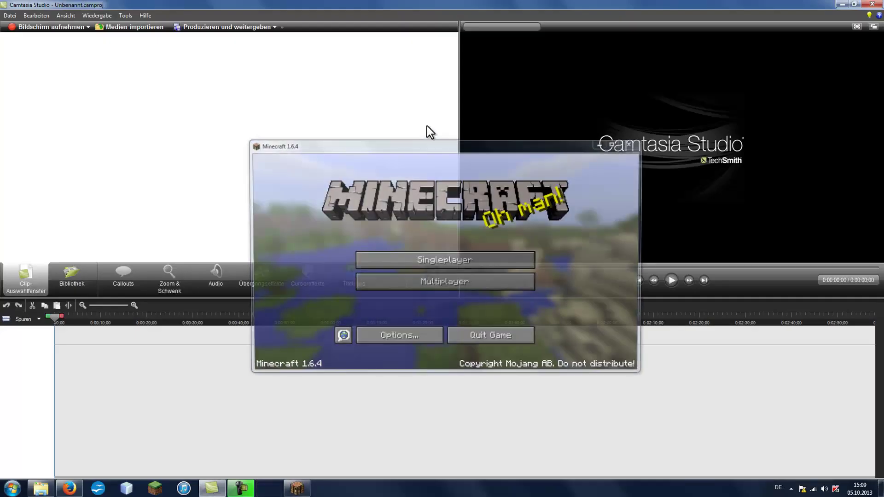
pyautogui.hotkey('alt', 'Tab')
pyautogui.hotkey('alt', 'Tab')
pyautogui.hotkey('alt', 'Tab')
pyautogui.hotkey('alt', 'Tab')
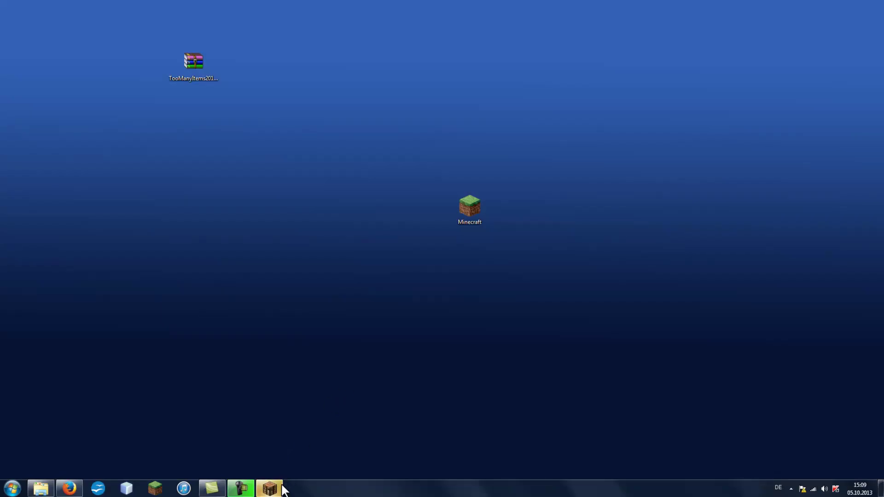
pyautogui.click(269, 488)
pyautogui.moveTo(415, 142); pyautogui.dragTo(286, 38)
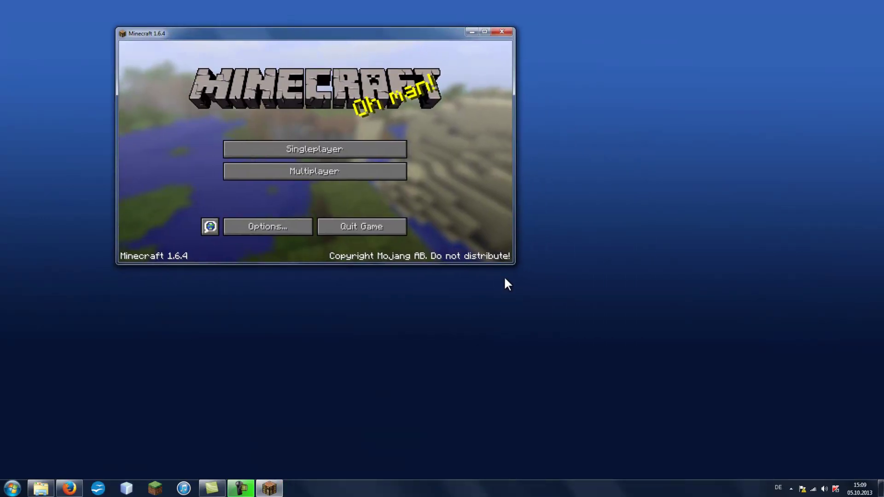
pyautogui.moveTo(516, 263); pyautogui.dragTo(782, 433)
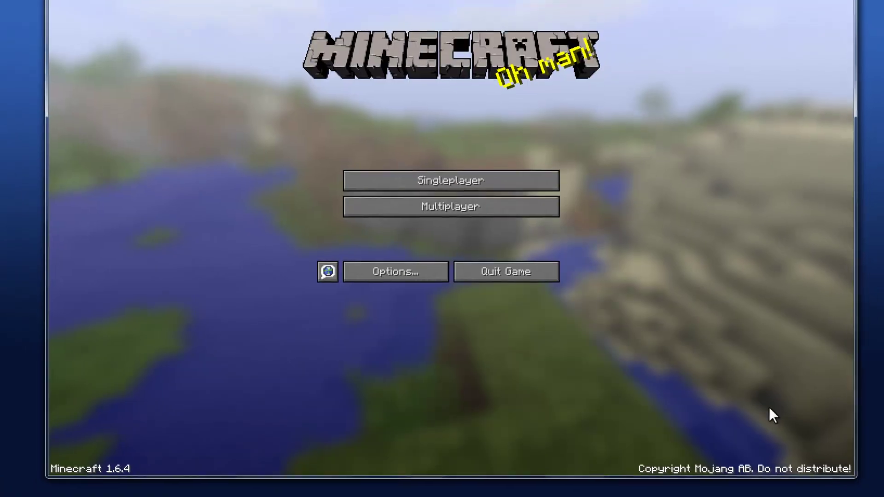
# Load the singleplayer world Intro.
pyautogui.click(417, 179)
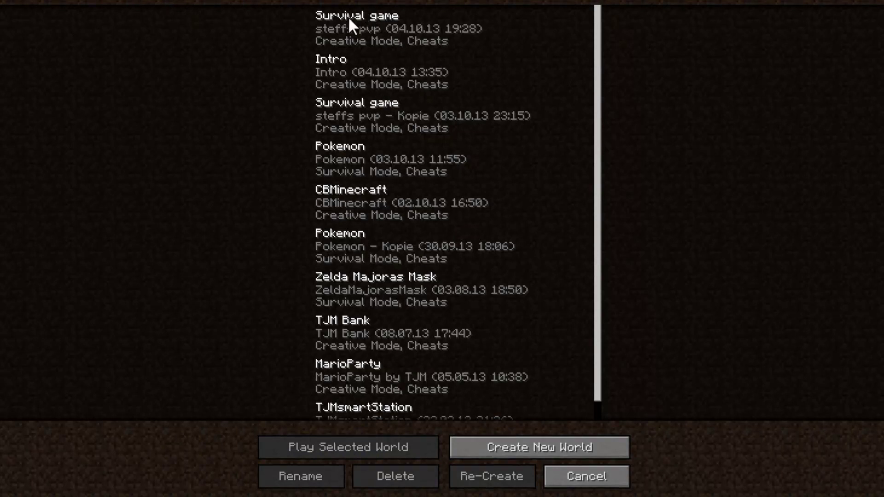
pyautogui.doubleClick(359, 69)
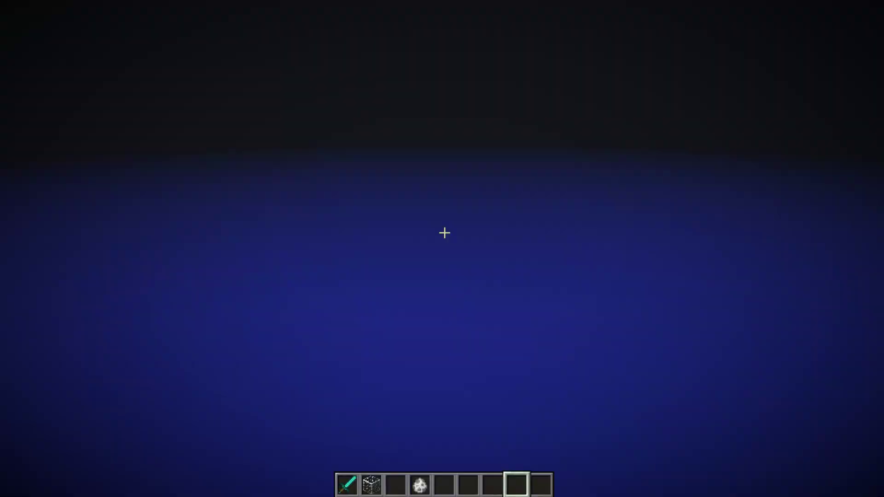
# Get a TMI Random Firework Spawner from the inventory and place it on the grass to test the mod.
pyautogui.press('e')
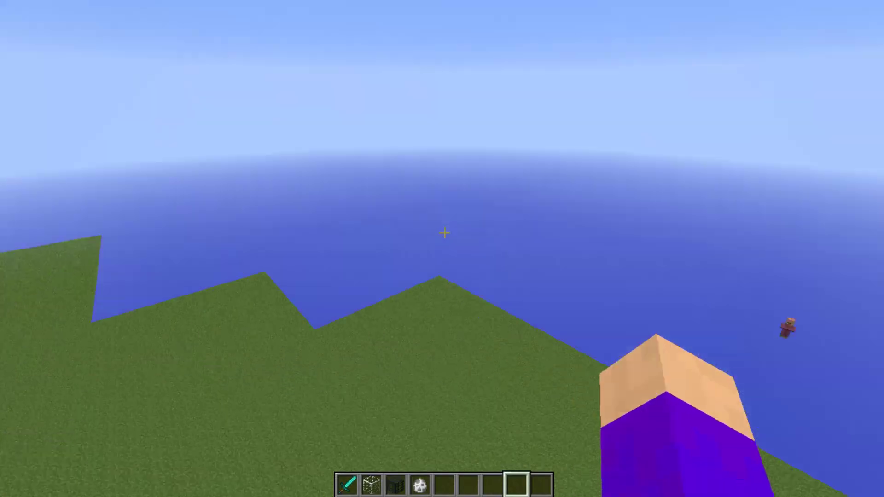
pyautogui.scroll(1, 442, 249)
pyautogui.press('4')
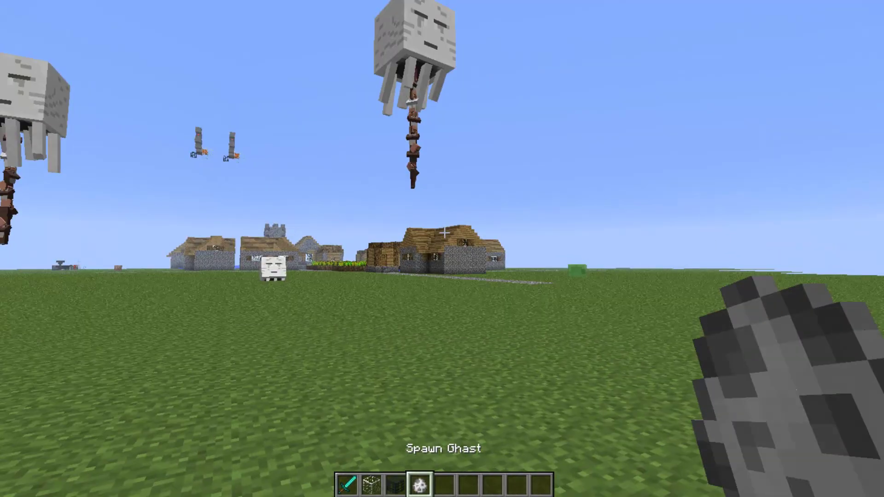
pyautogui.press('3')
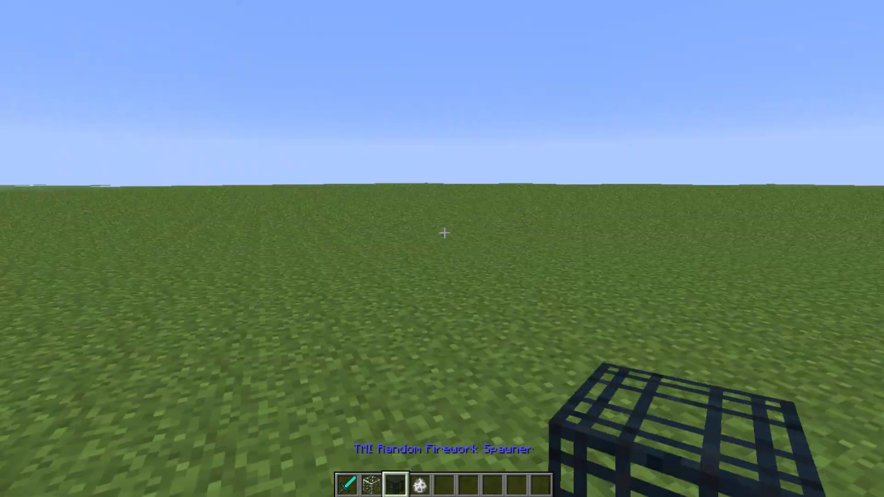
pyautogui.rightClick(444, 233)
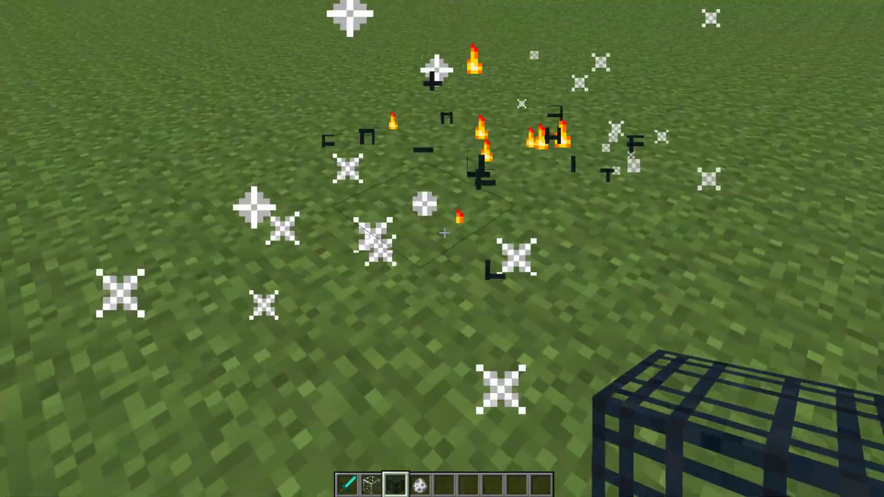
# Leave the Intro world to the title screen and quit the game.
pyautogui.press('Escape')
pyautogui.click(443, 233)
pyautogui.click(477, 273)
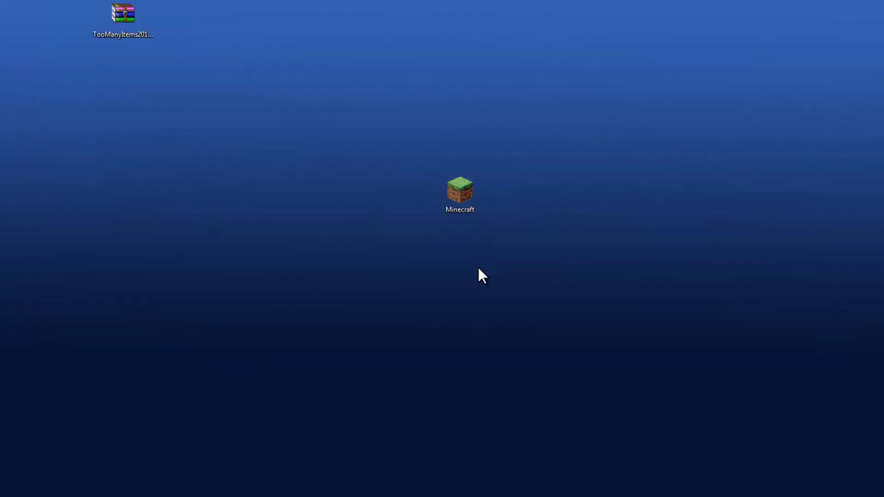
# Open the AppData Roaming folder.
pyautogui.press('super+r')
pyautogui.press('Return')
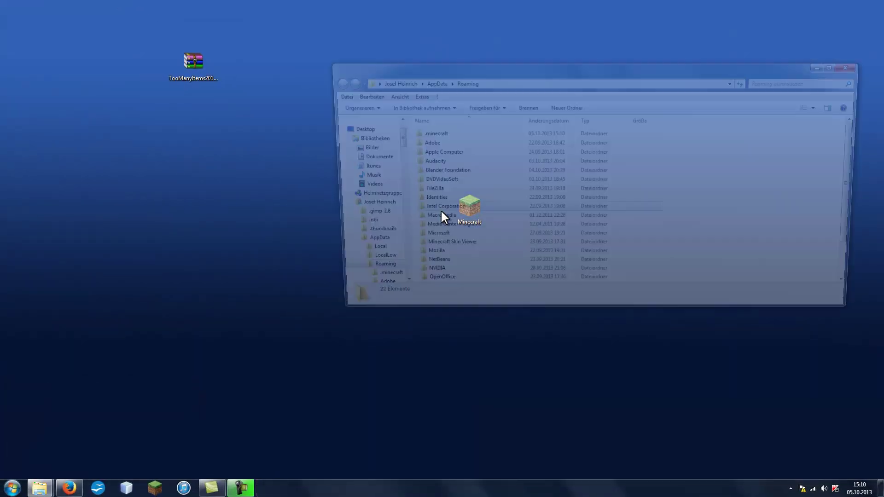
# Open the 1.6.4_mod jar from the .minecraft versions folder 1.6.4_mod in WinRAR to view its contents.
pyautogui.doubleClick(422, 132)
pyautogui.doubleClick(429, 210)
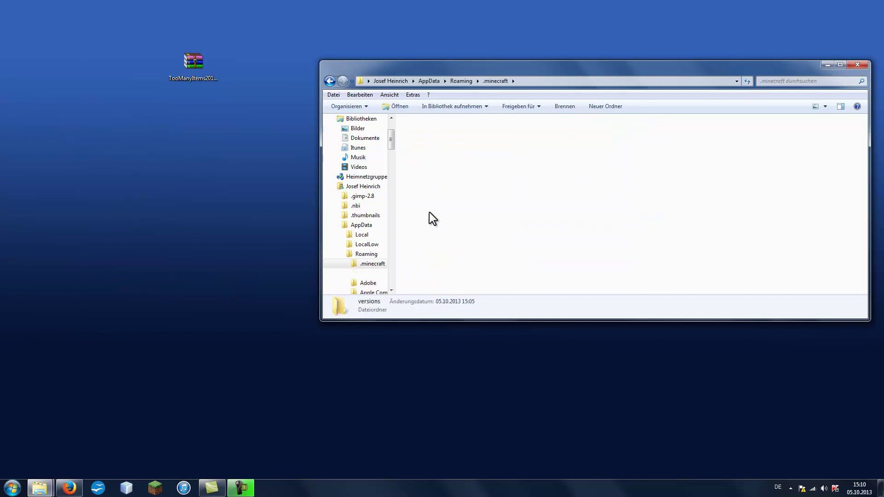
pyautogui.doubleClick(759, 154)
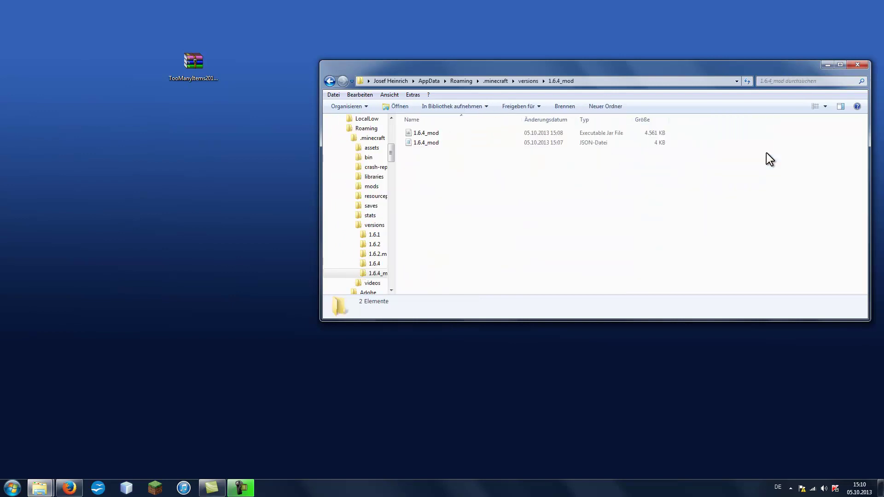
pyautogui.rightClick(414, 135)
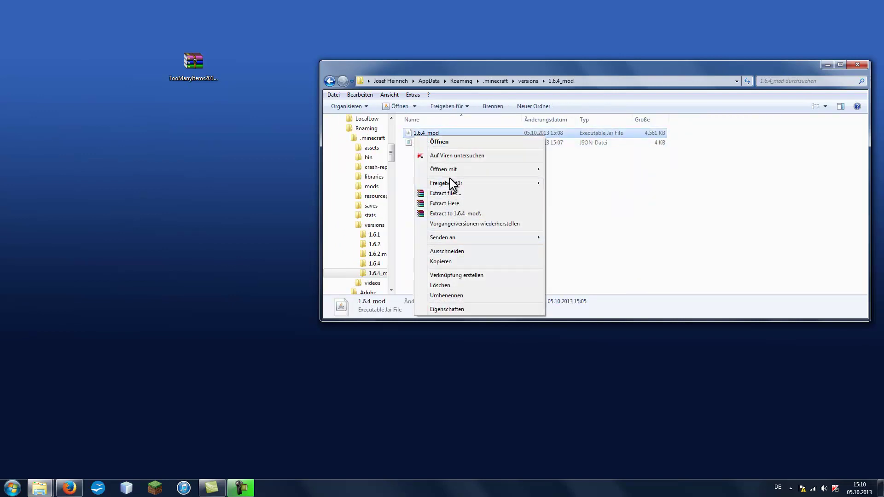
pyautogui.moveTo(455, 169)
pyautogui.click(594, 181)
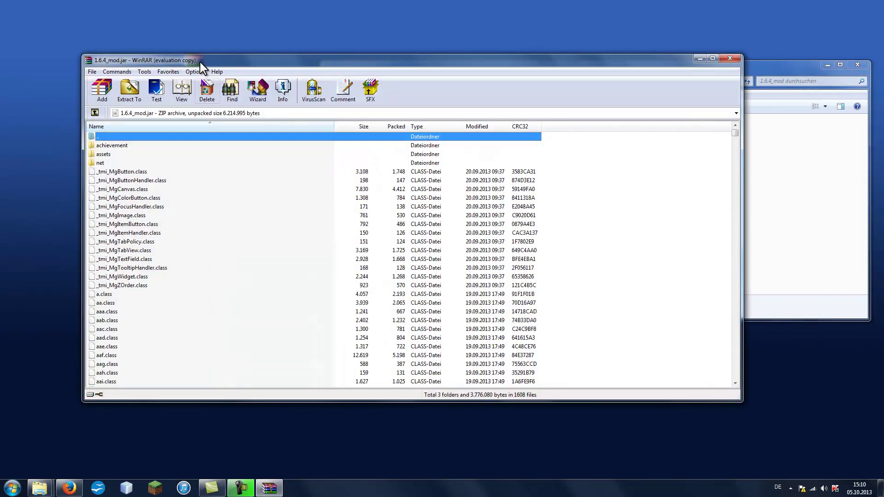
# Snap the WinRAR window to half the screen beside the mod archive on the desktop, and close it and the Explorer window.
pyautogui.moveTo(200, 62); pyautogui.dragTo(193, 122)
pyautogui.moveTo(456, 115); pyautogui.dragTo(881, 138)
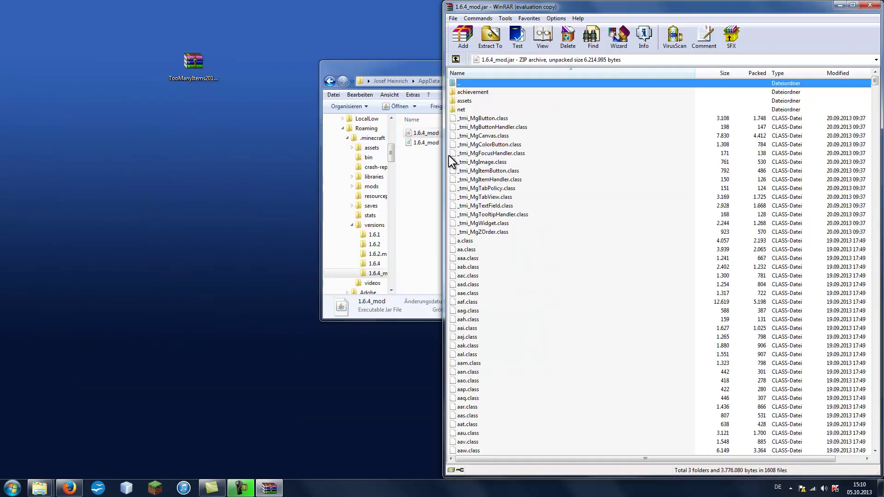
pyautogui.click(870, 5)
pyautogui.click(862, 68)
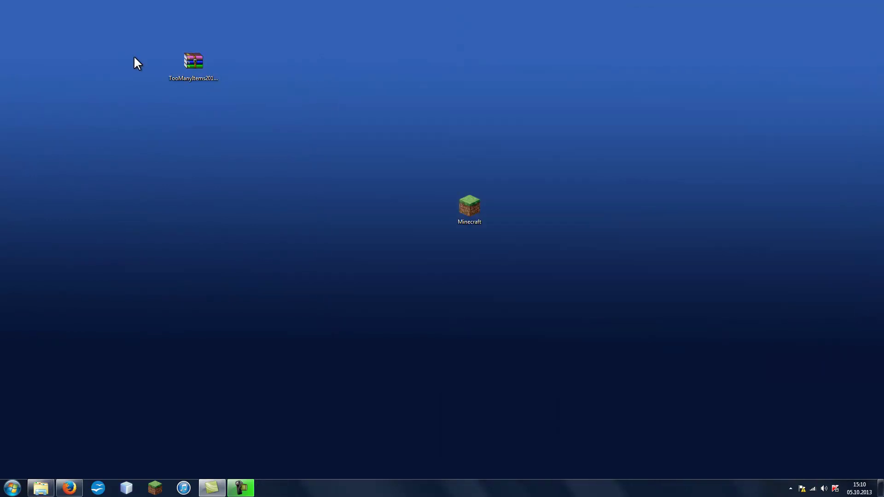
# Move the TooManyItems archive on the desktop next to the Minecraft launcher icon and deselect it.
pyautogui.moveTo(193, 62); pyautogui.dragTo(410, 232)
pyautogui.click(437, 256)
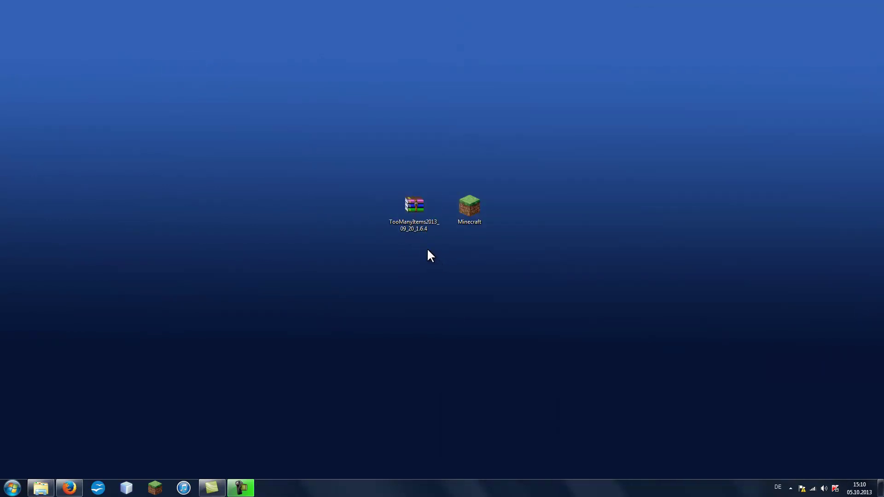
pyautogui.moveTo(353, 181); pyautogui.dragTo(452, 258)
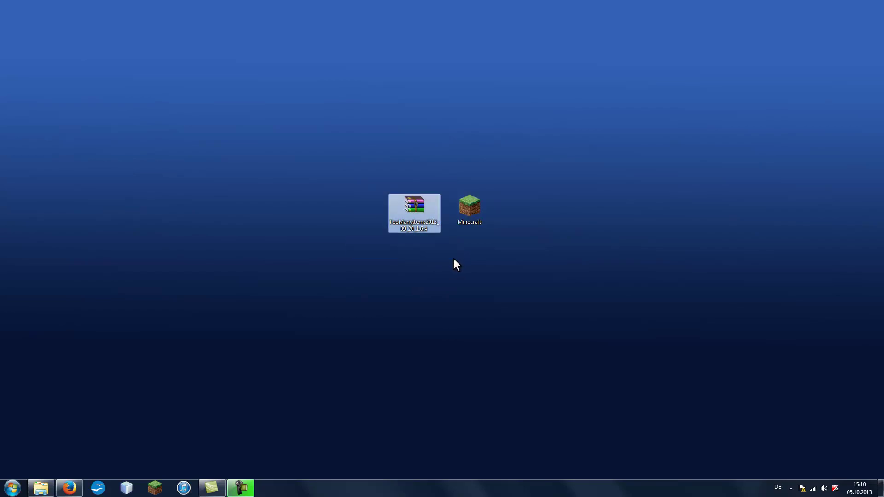
pyautogui.click(452, 258)
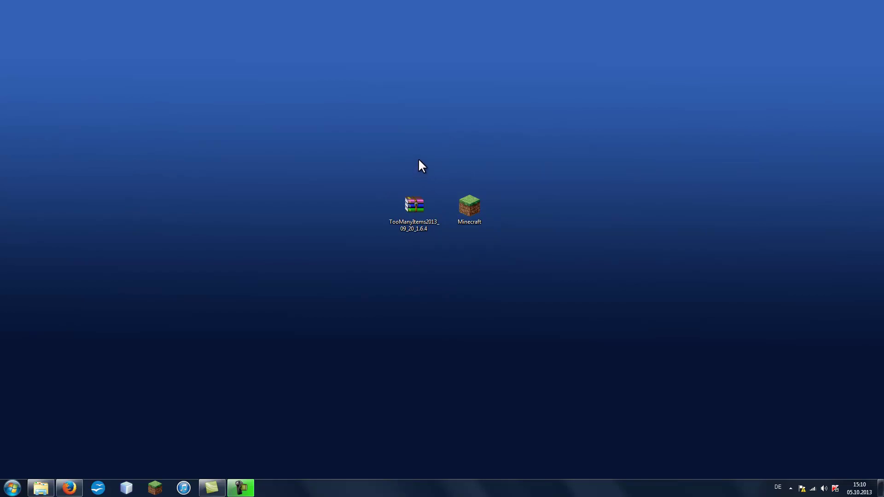
pyautogui.moveTo(363, 165); pyautogui.dragTo(518, 261)
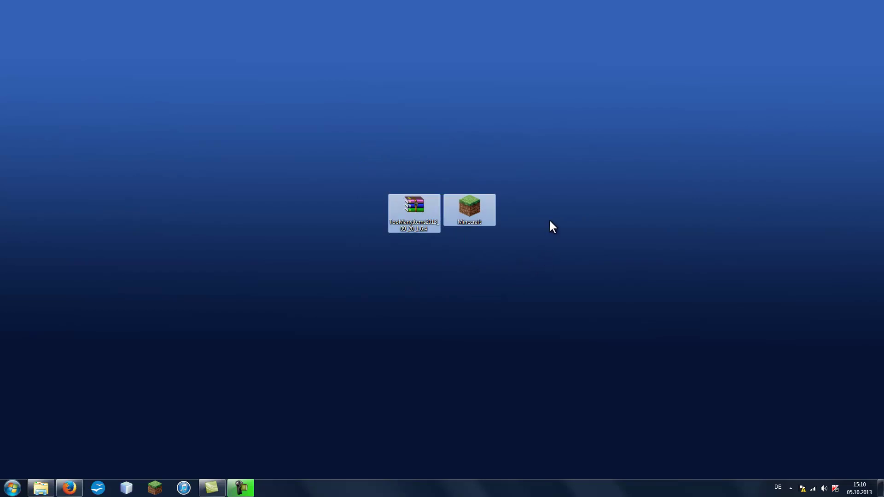